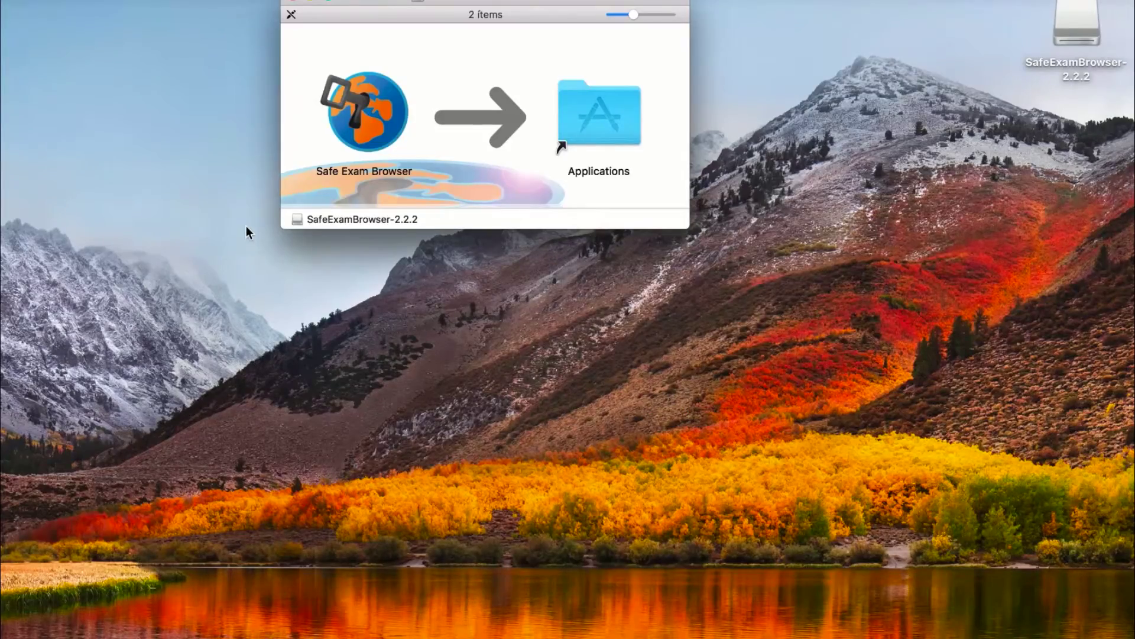
Install Safe Exam Browser into Applications and launch it, accepting the downloaded-app security prompt
left_click_drag(367, 109, 612, 129)
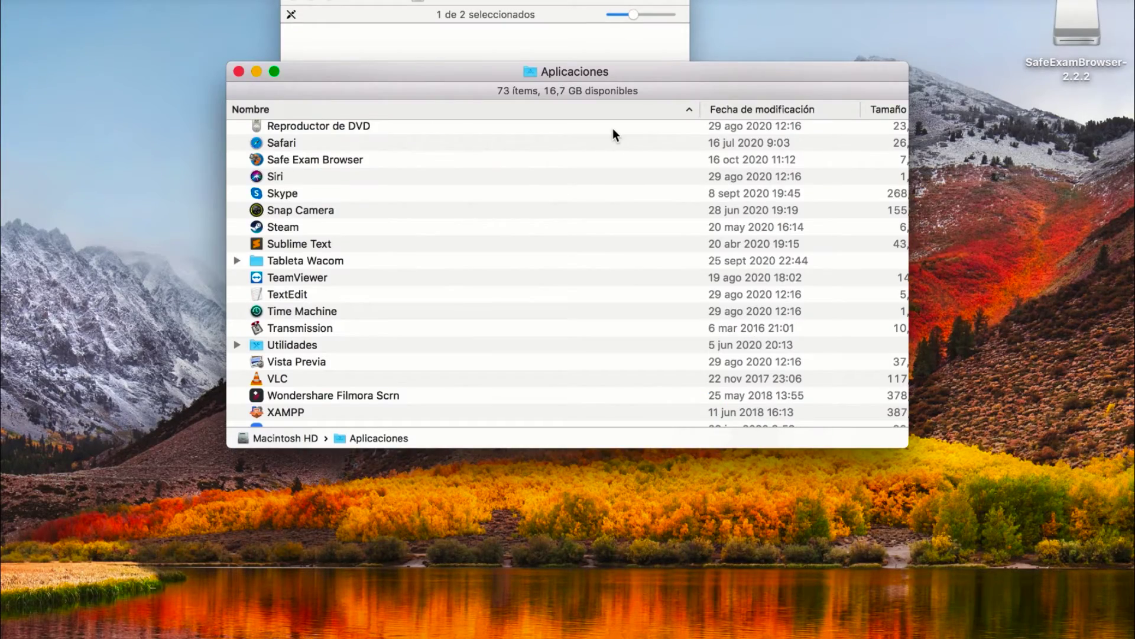
double_click(344, 163)
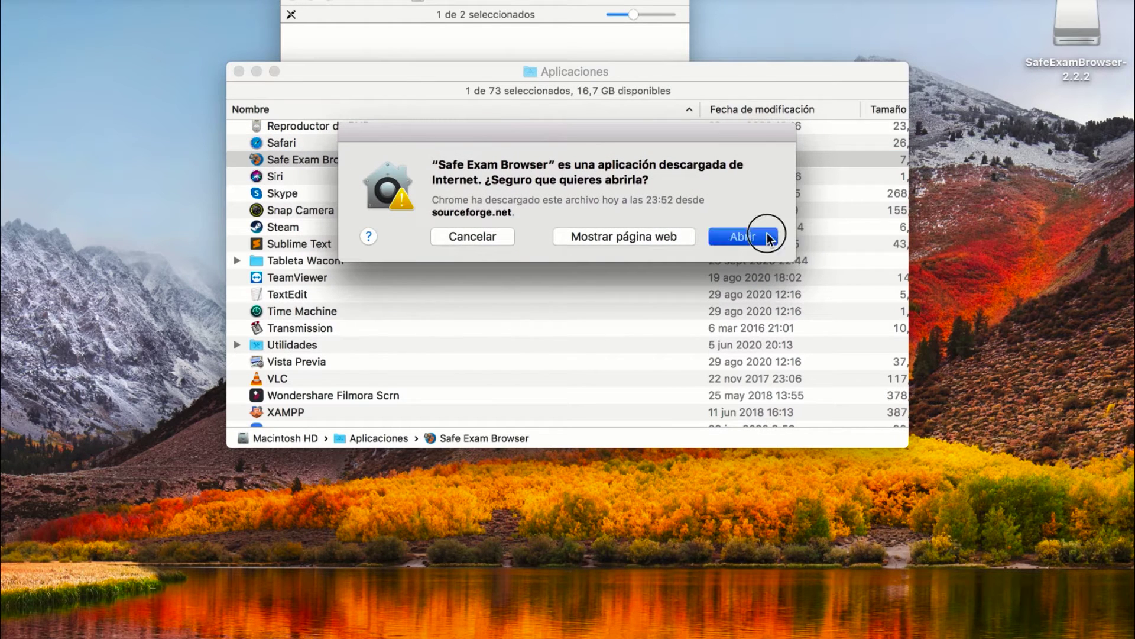
left_click(768, 235)
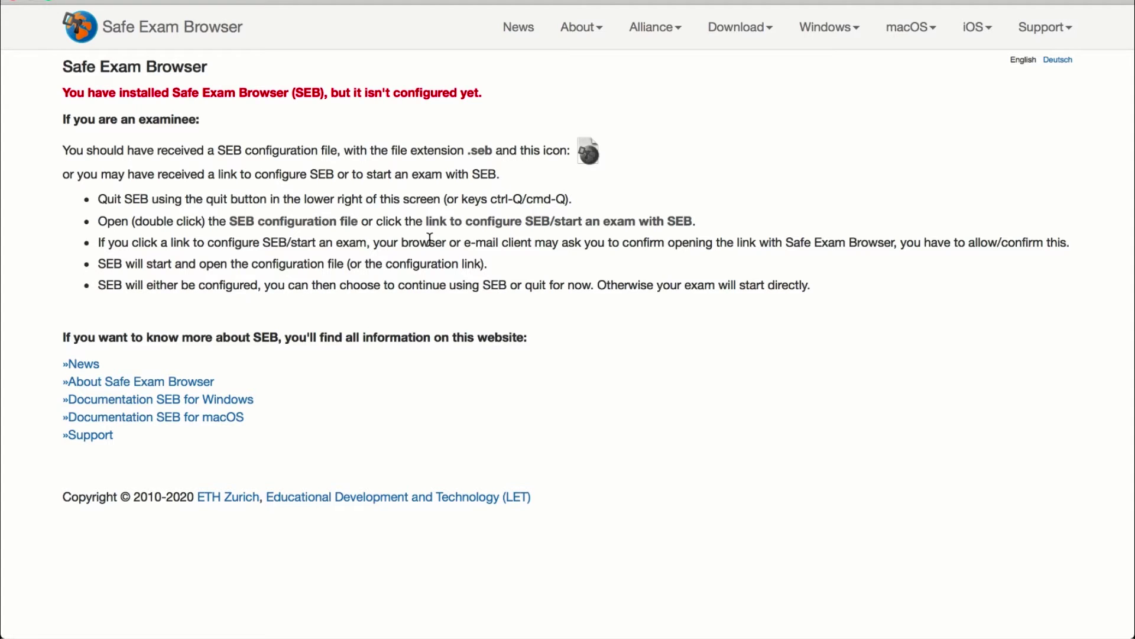
Open Safe Exam Browser's Preferences (Local Client Settings), then show the all-desktops overview
left_click(57, 0)
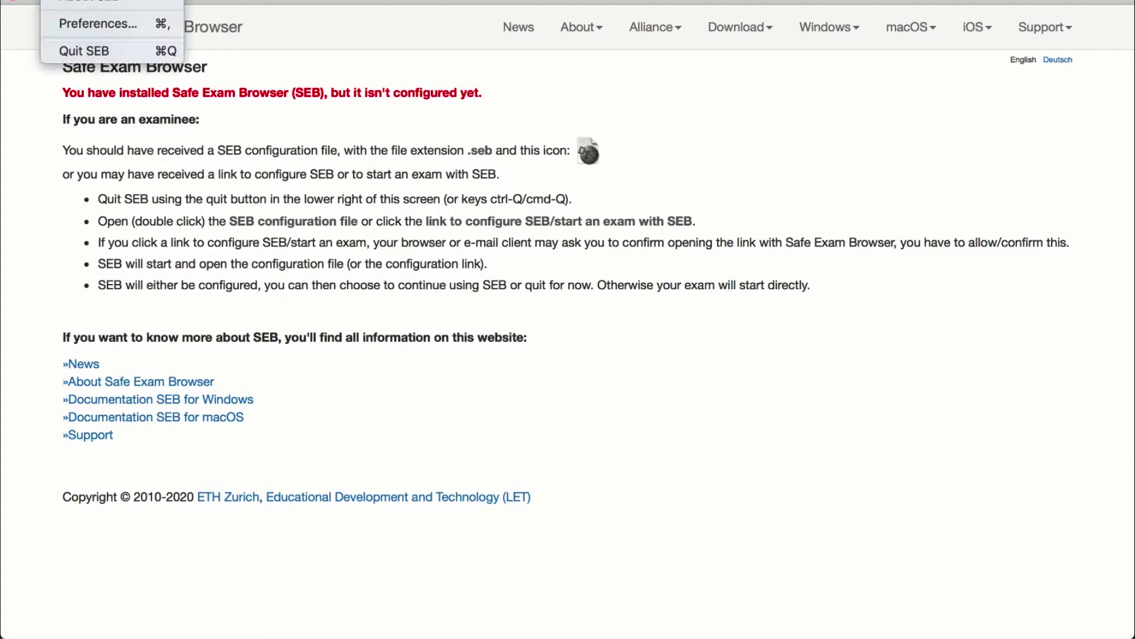
left_click(100, 24)
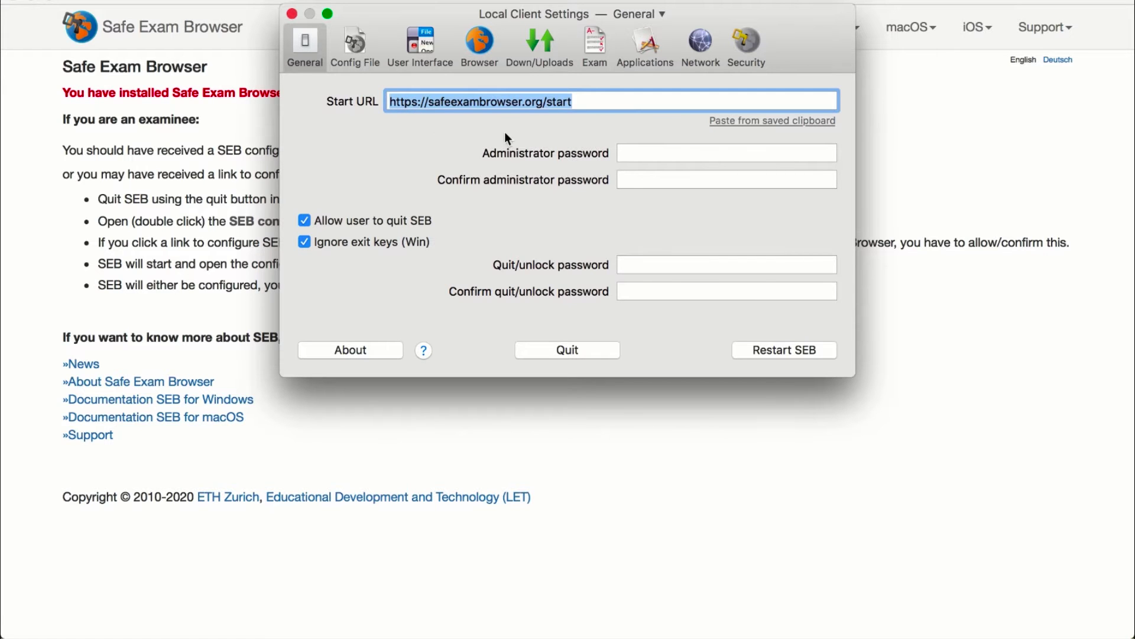
key("ctrl+Up")
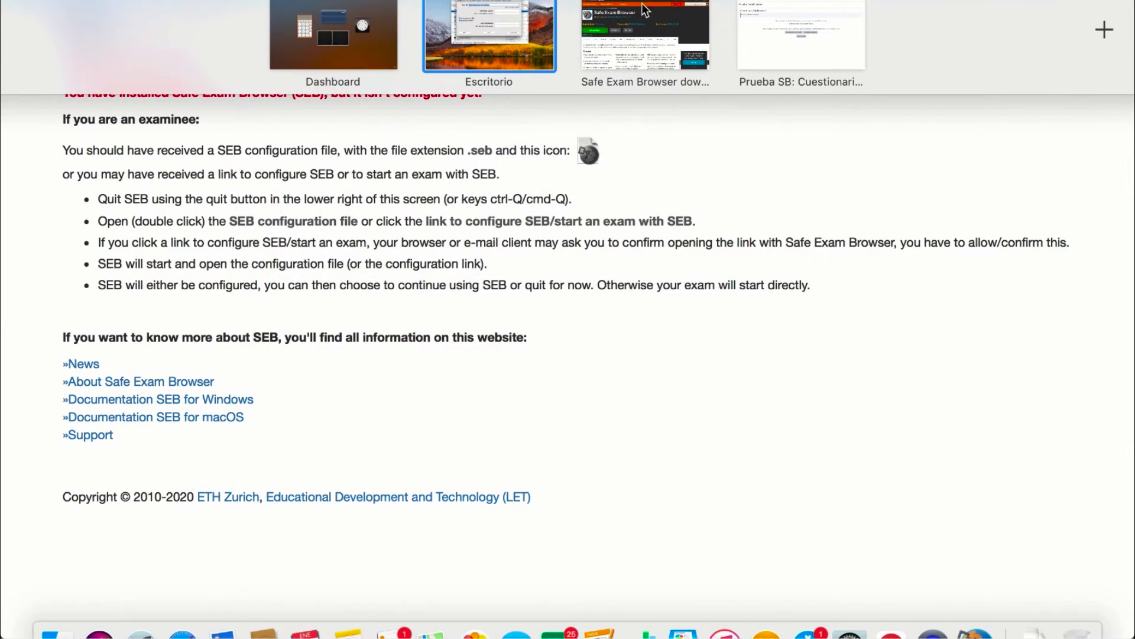
Copy the Configuración Avanzada quiz's Moodle URL and return to Safe Exam Browser's settings
left_click(647, 24)
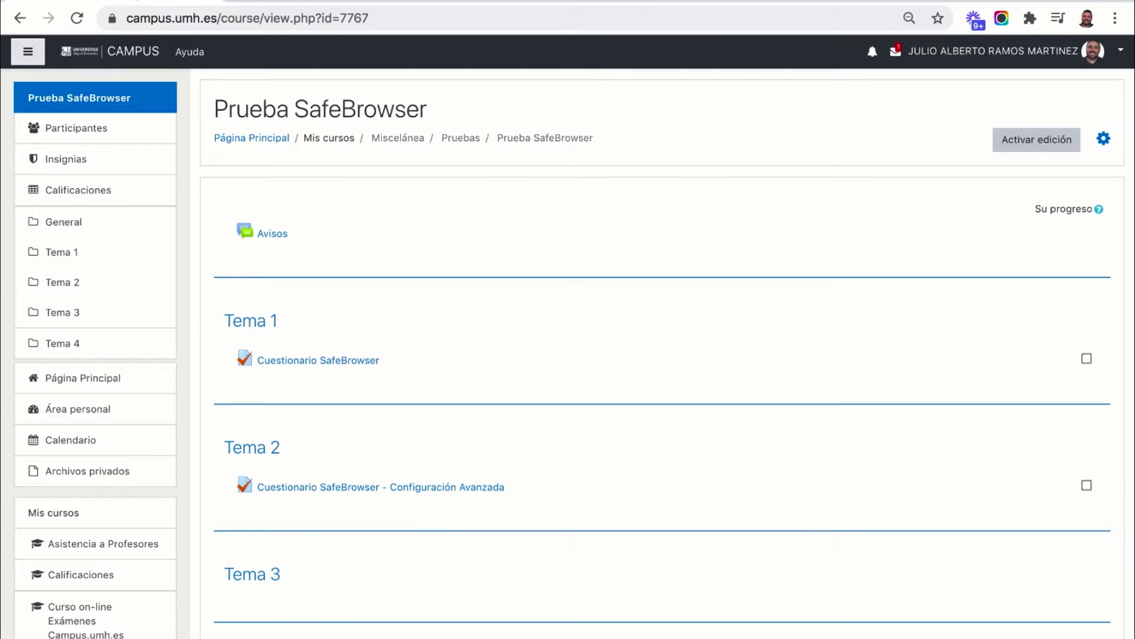
left_click(465, 489)
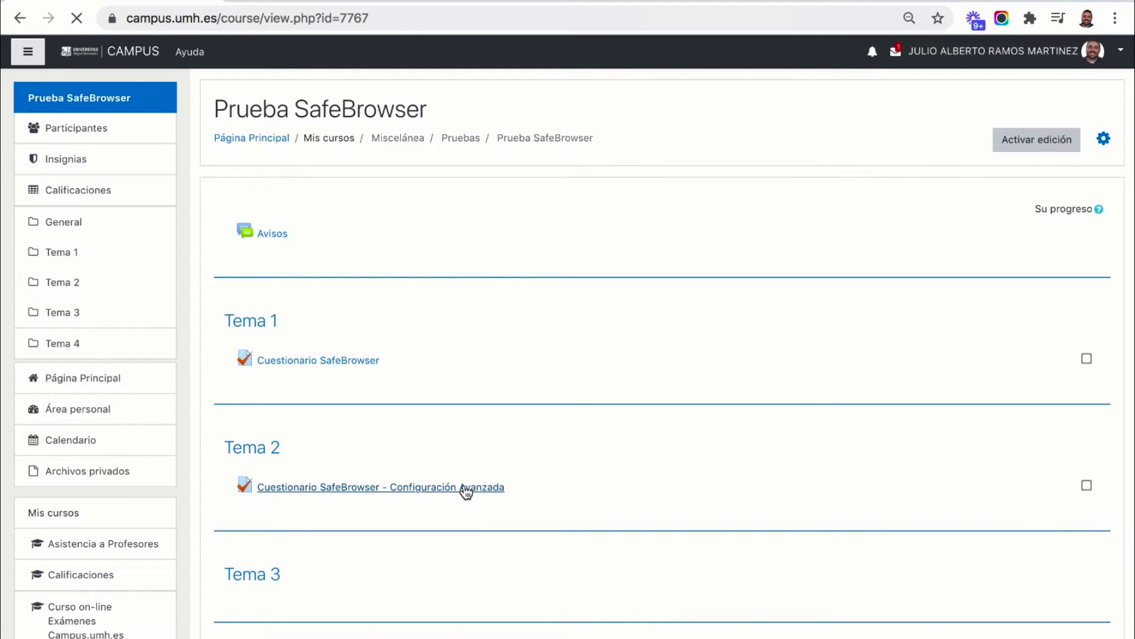
left_click(304, 25)
key("super+c")
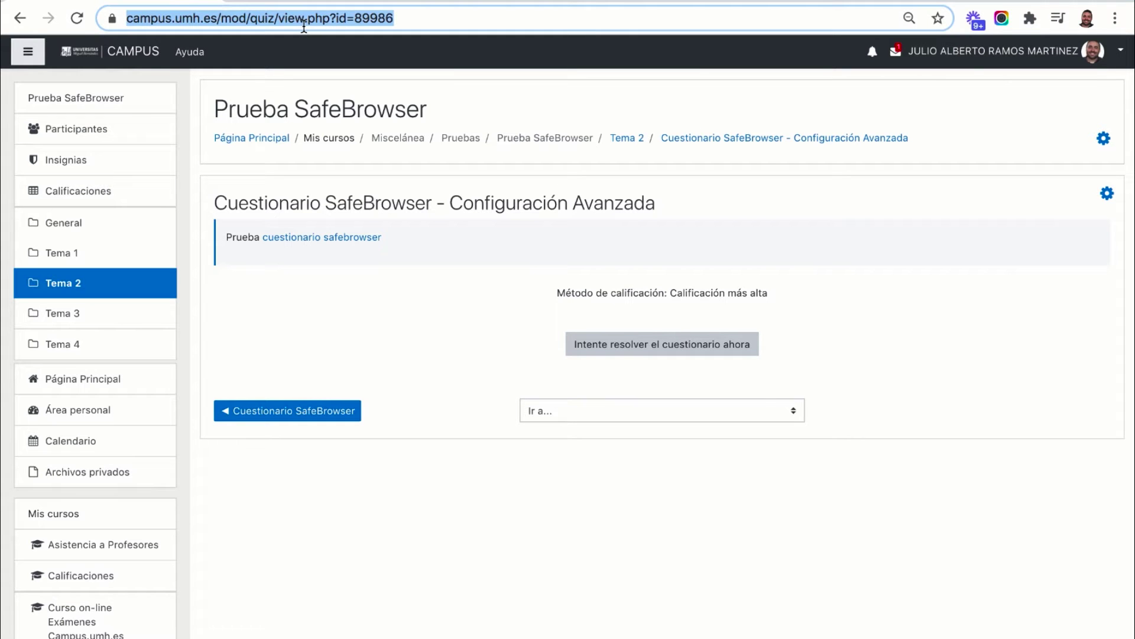
key("ctrl+Up")
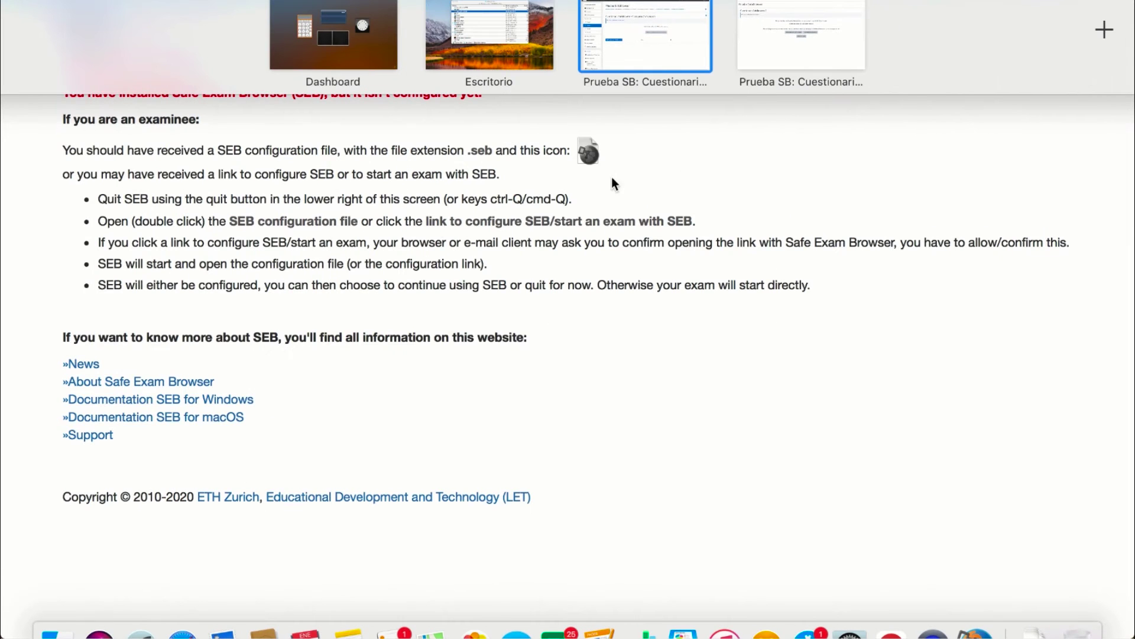
left_click(435, 239)
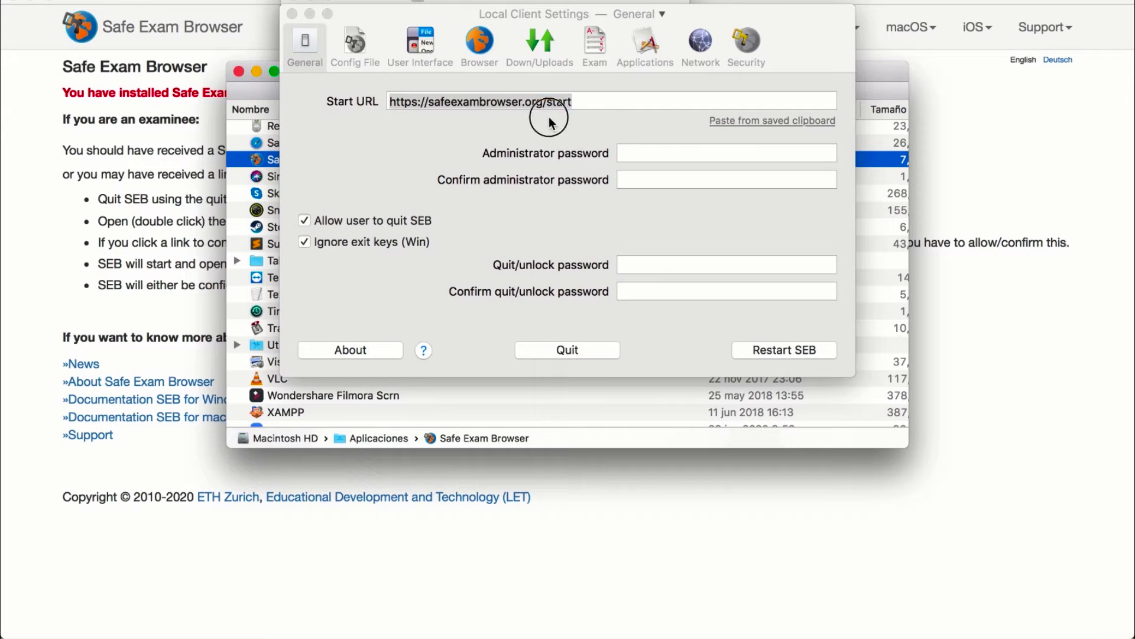
left_click(544, 101)
key("super+v")
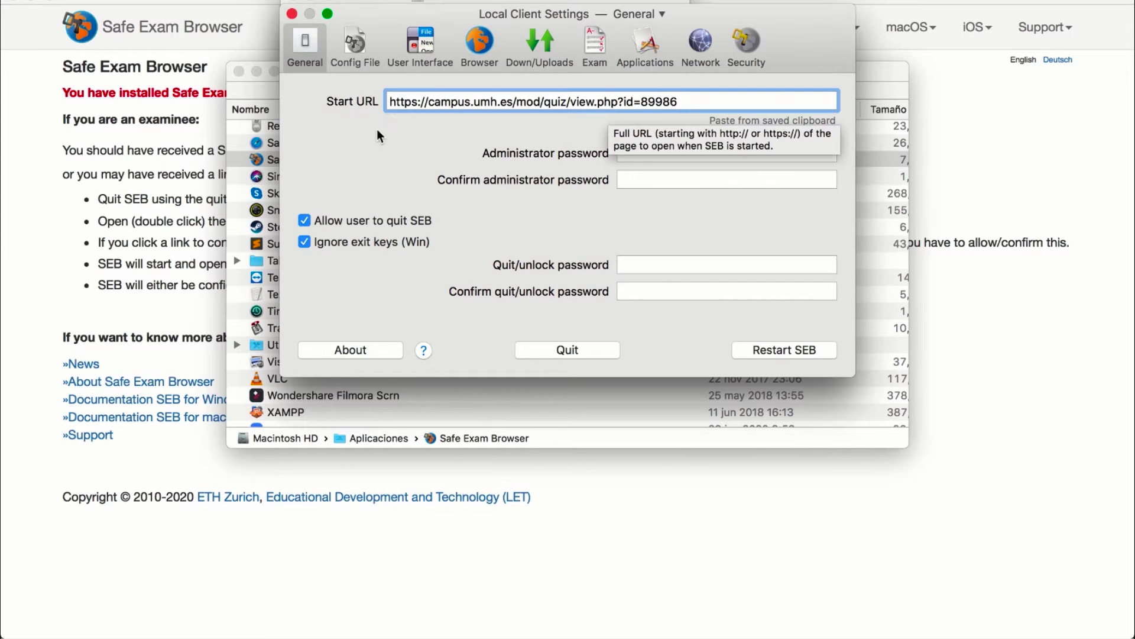
left_click(630, 150)
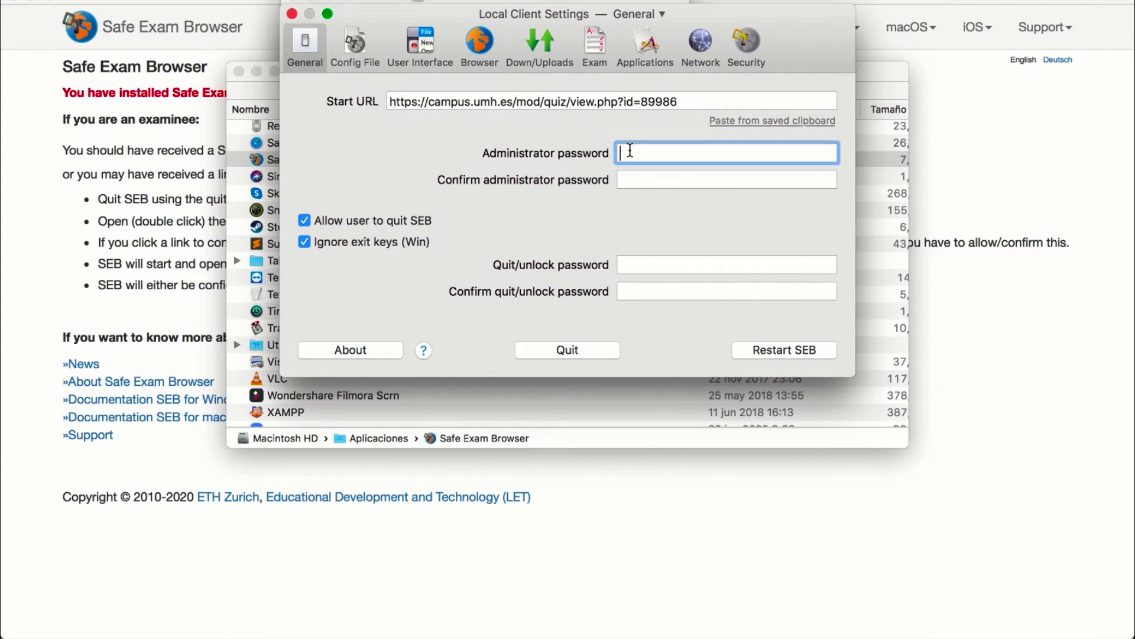
type("1234")
left_click(636, 178)
type("123")
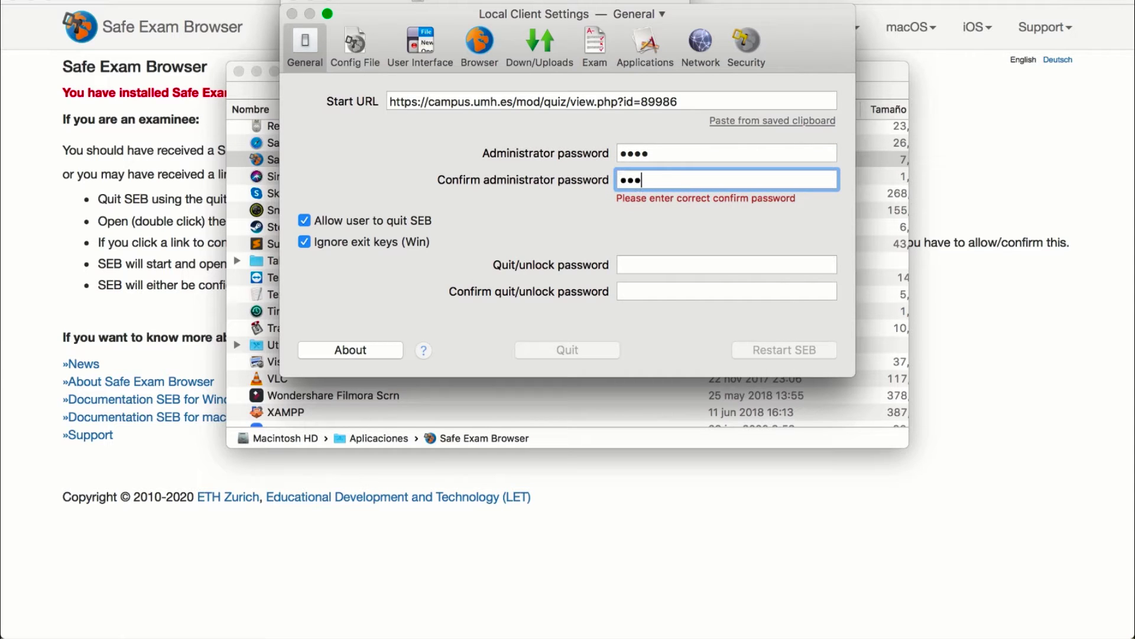
type("4")
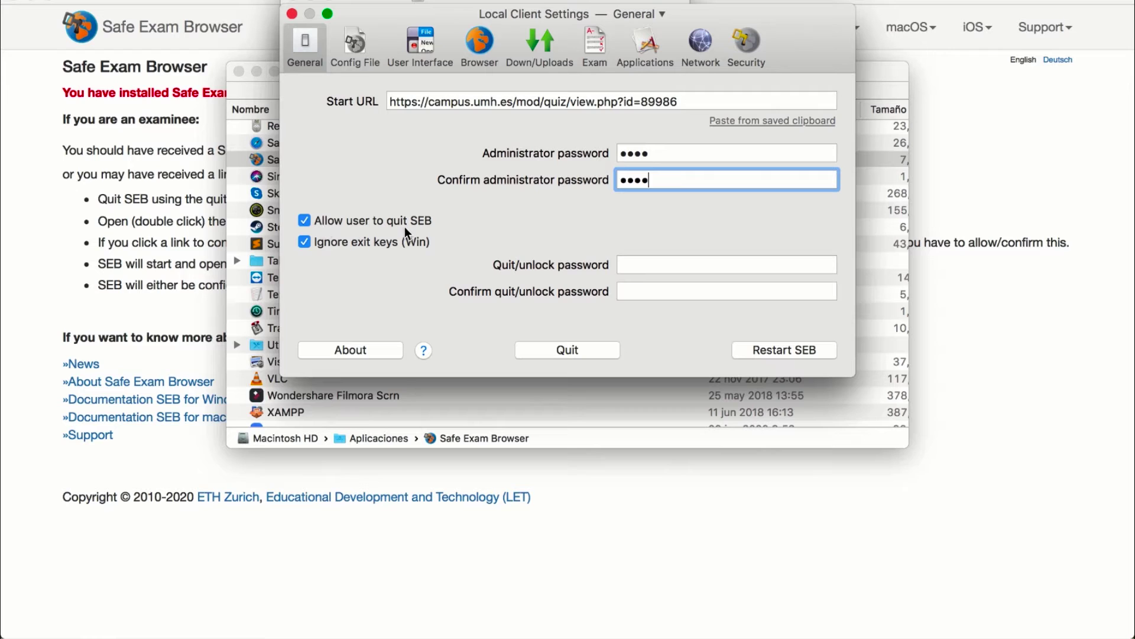
mouse_move(404, 226)
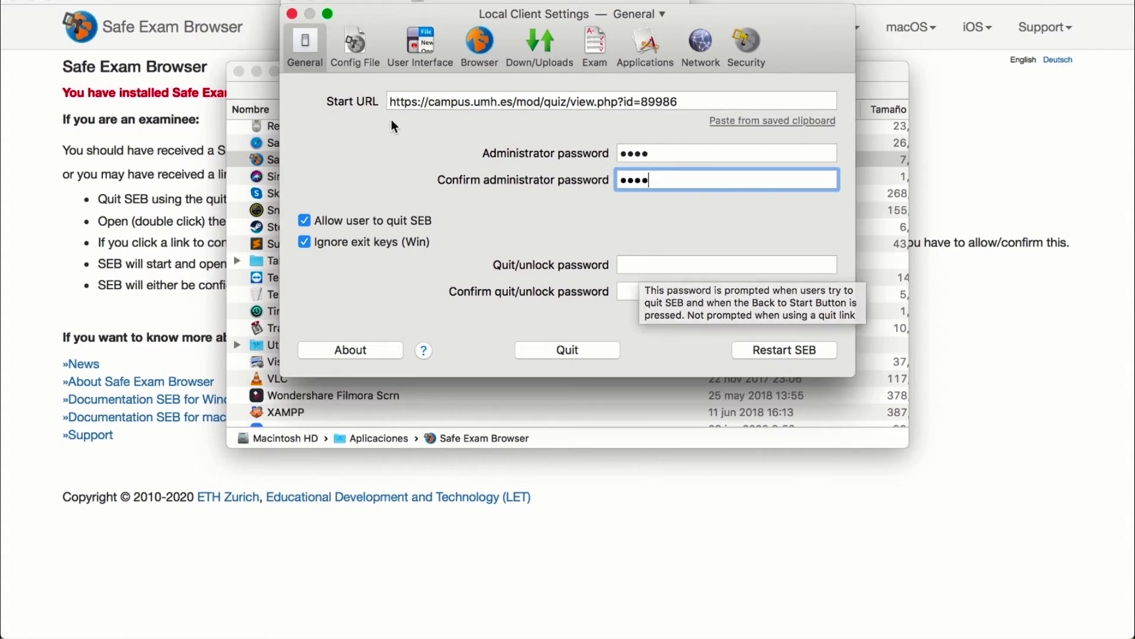
left_click(353, 44)
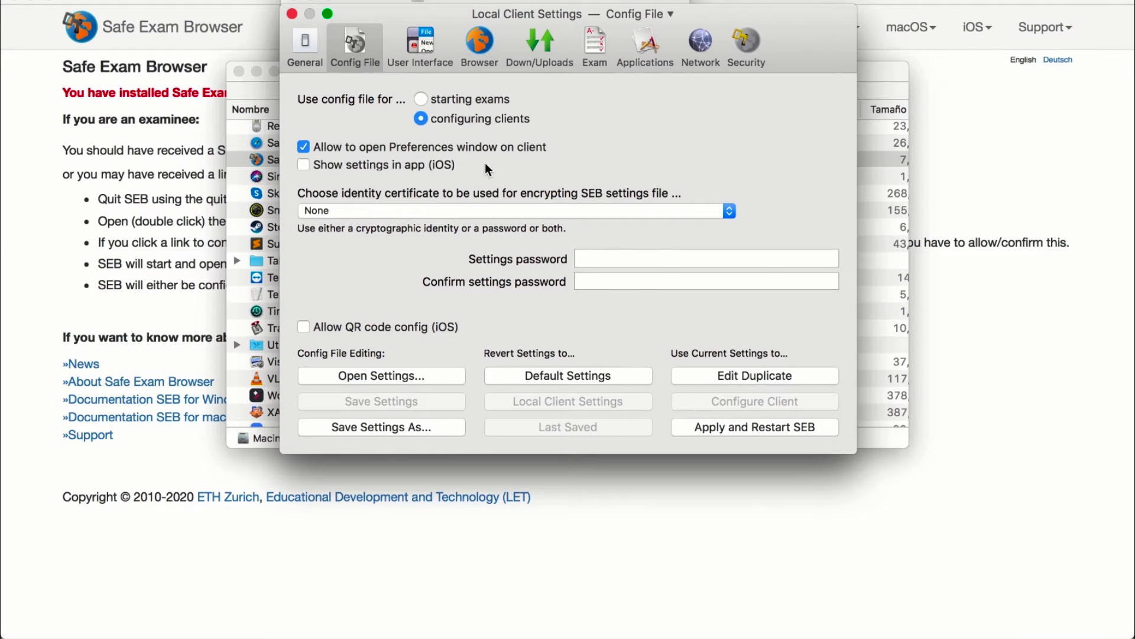
Set the config file to be used for starting an exam, with encryption certificate left at None
left_click(467, 100)
left_click(465, 211)
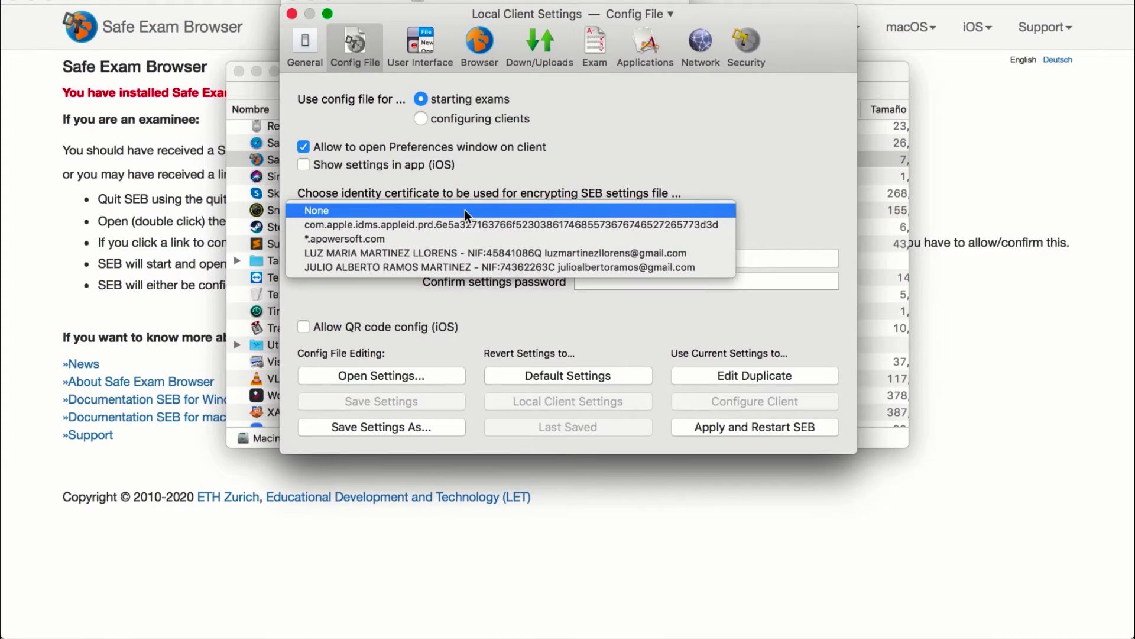
left_click(795, 201)
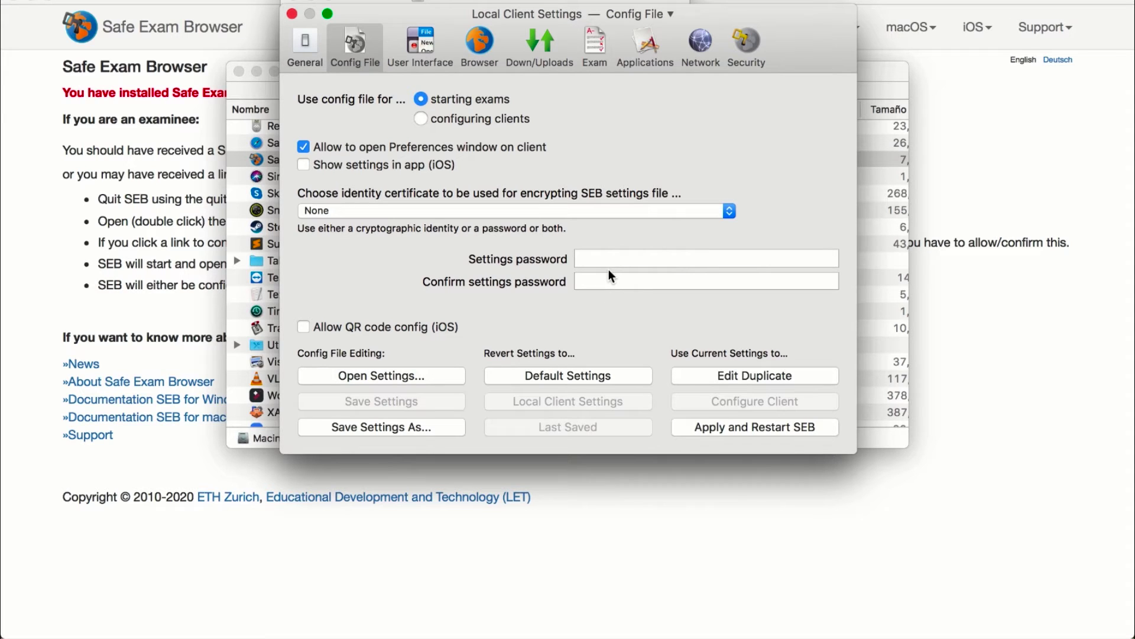
left_click(421, 48)
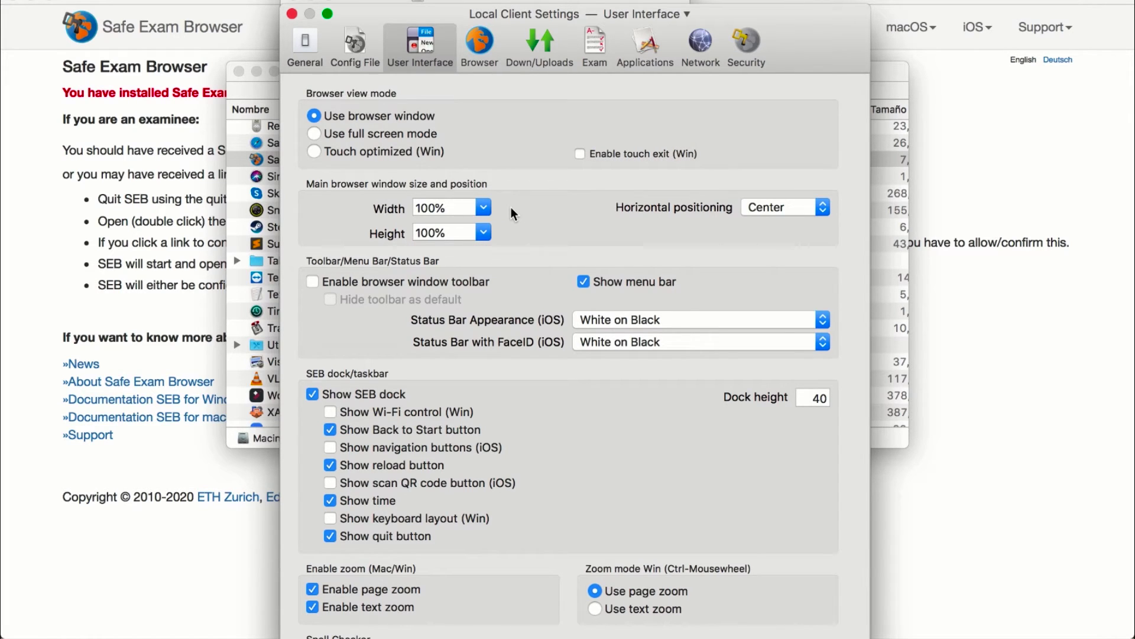
scroll(542, 381, "down", 3)
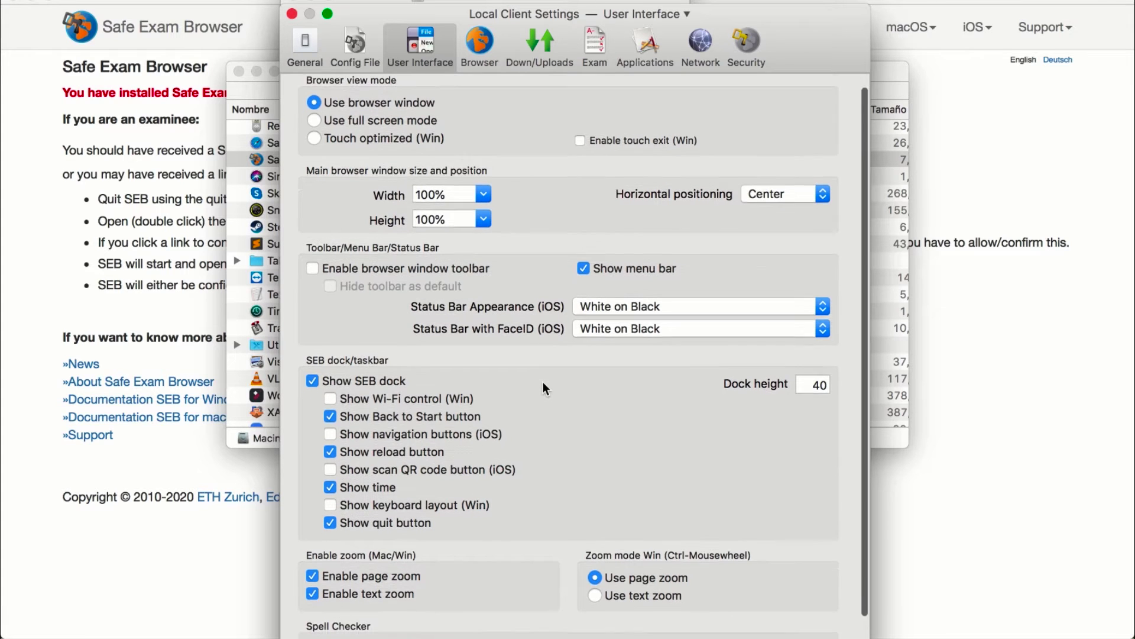
scroll(542, 381, "up", 2)
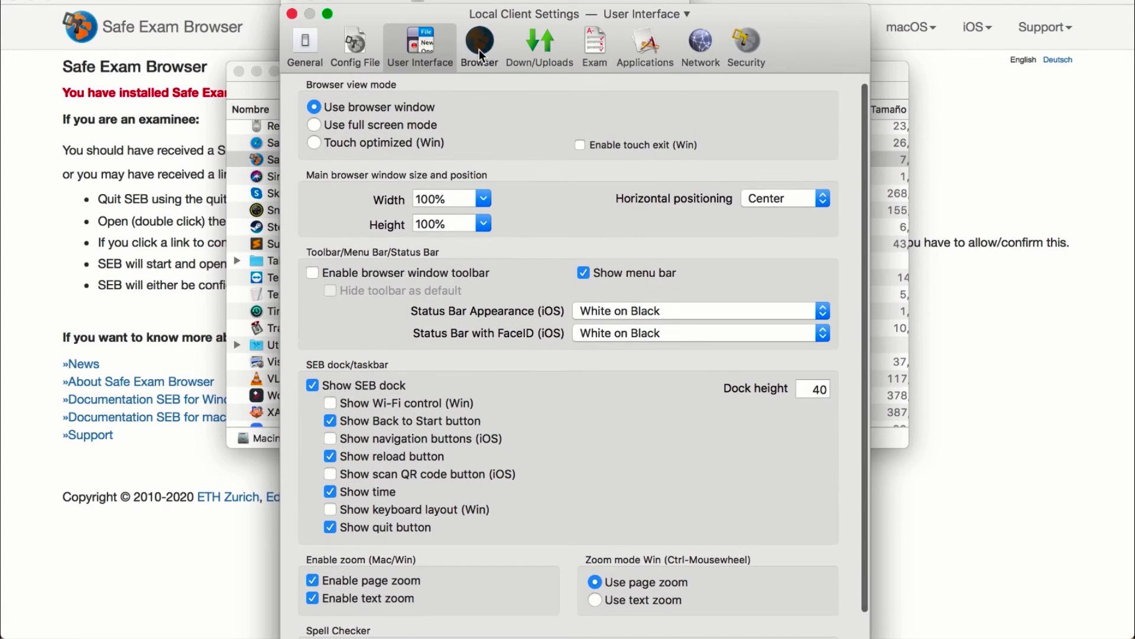
Scroll through the Browser pane's options, leaving them unchanged
left_click(479, 49)
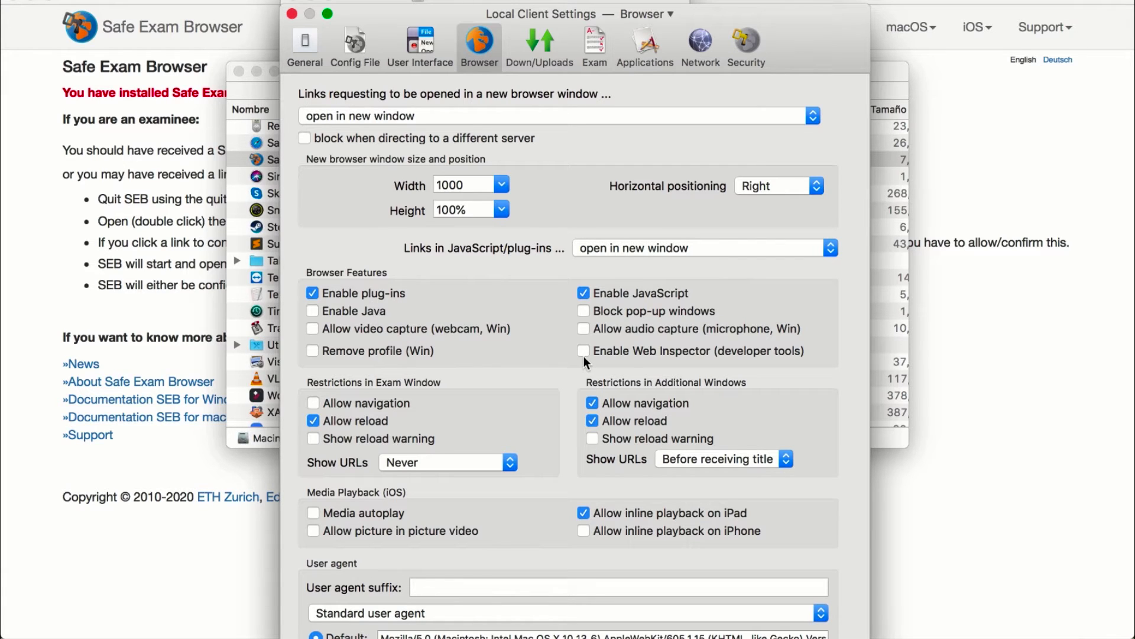
scroll(584, 356, "down", 5)
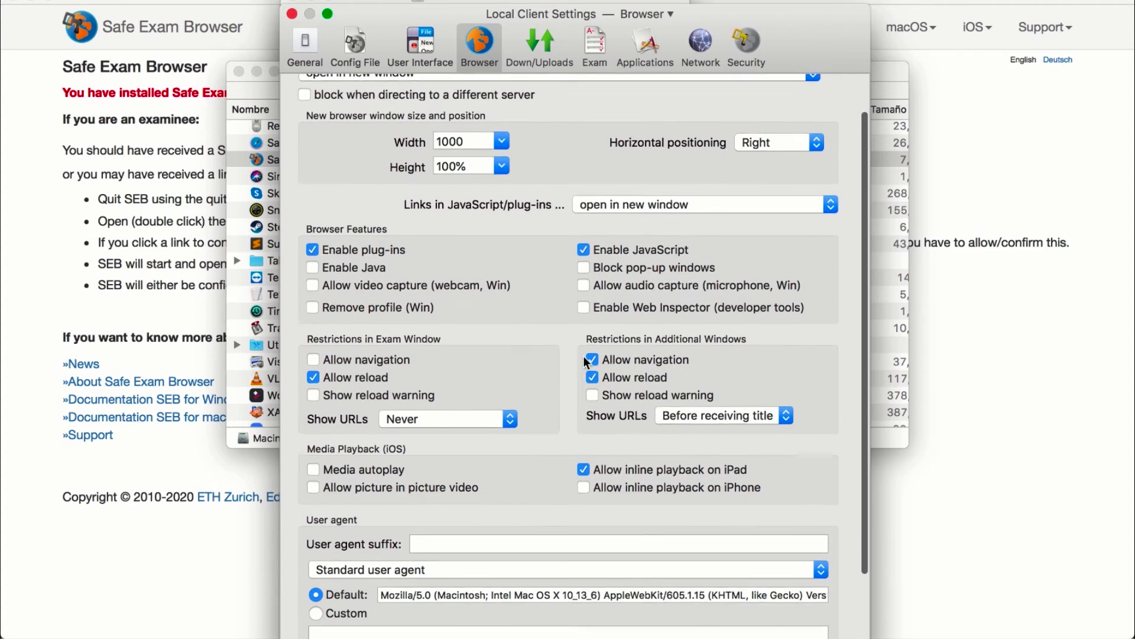
scroll(583, 363, "down", 2)
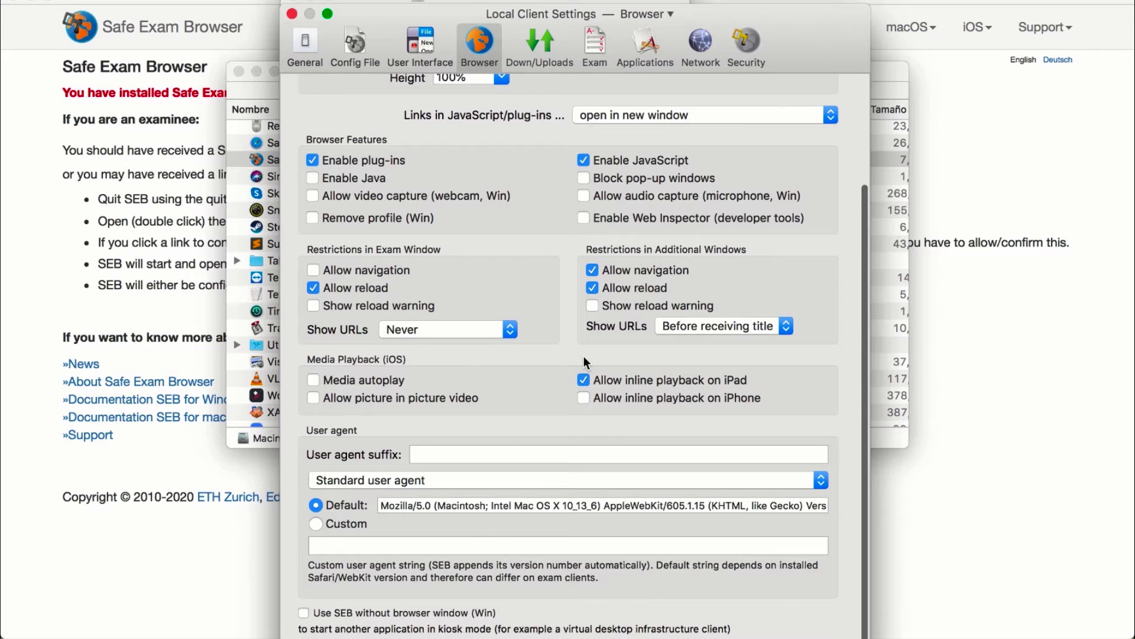
scroll(583, 356, "up", 1)
scroll(584, 355, "up", 5)
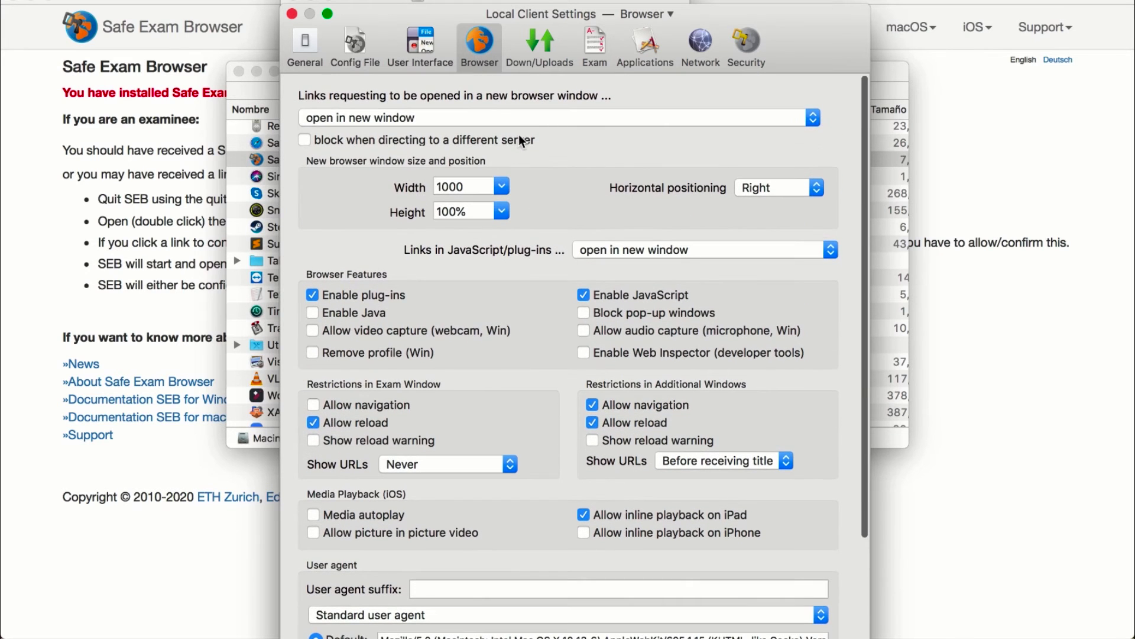
left_click(527, 48)
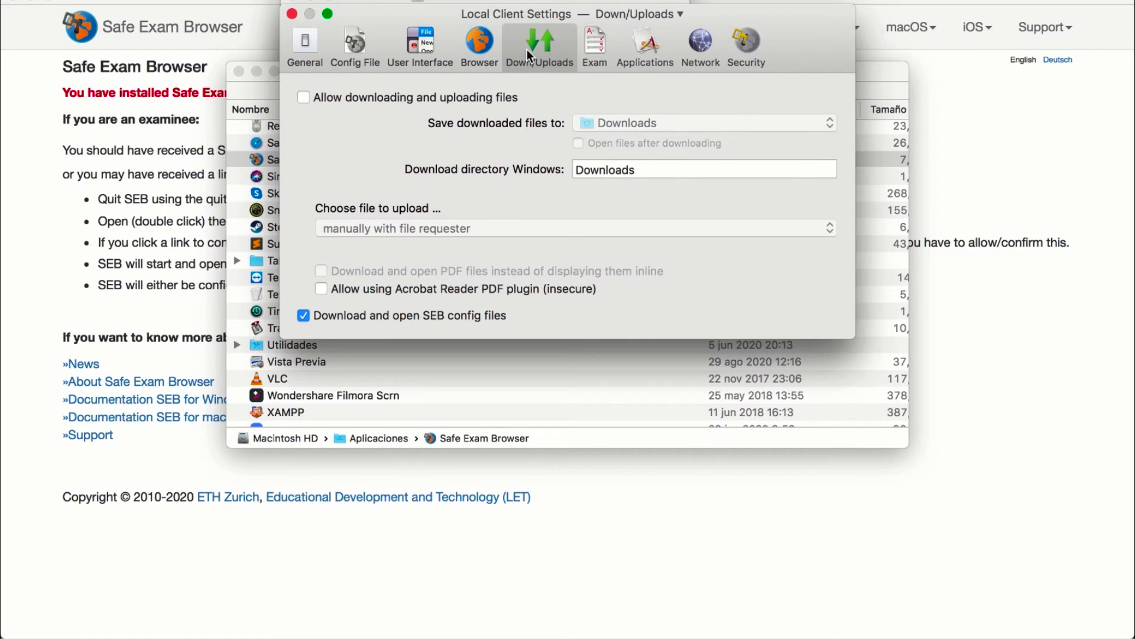
Check the Browser Exam Key and Config Key on the Exam pane
left_click(595, 42)
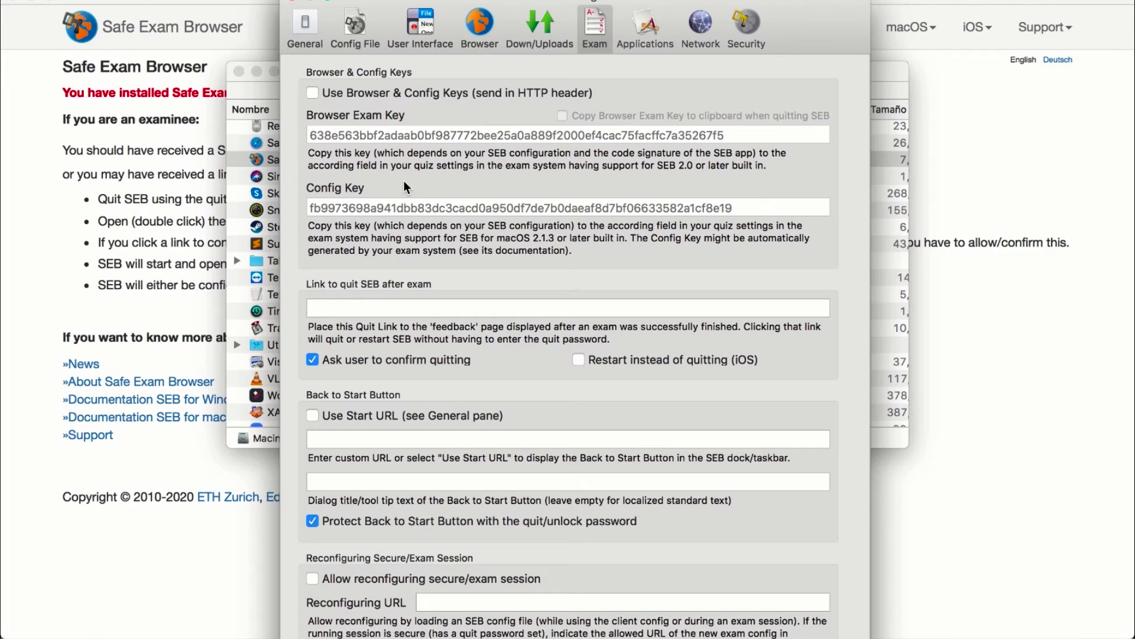
left_click(642, 34)
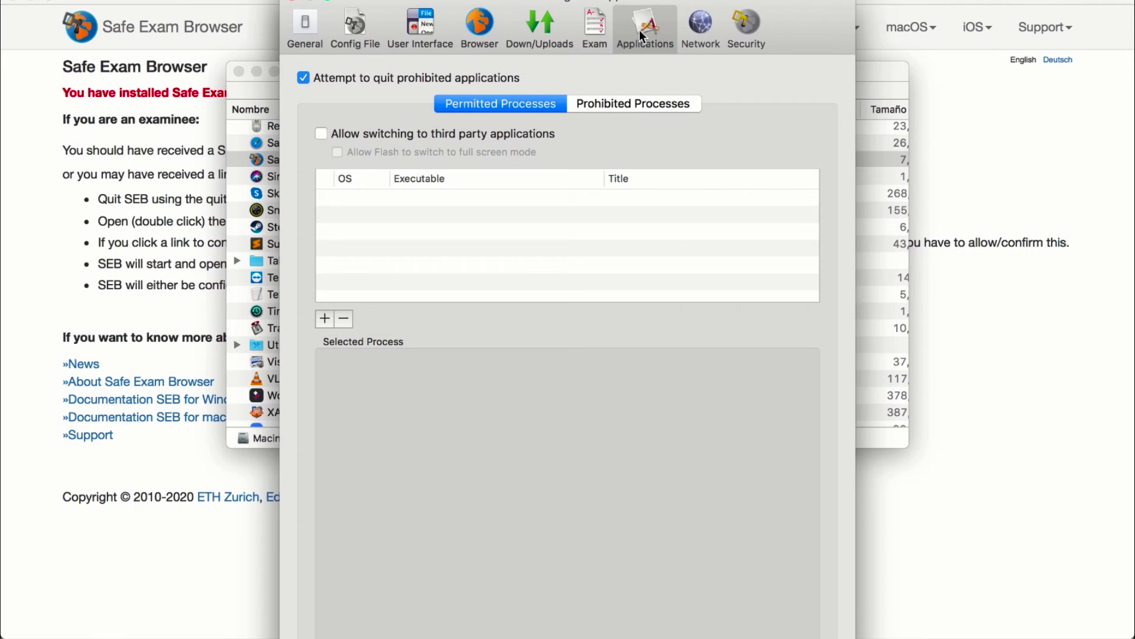
Check Network URL filtering, then review Security's clipboard, service policy and screen-sharing options
left_click(700, 27)
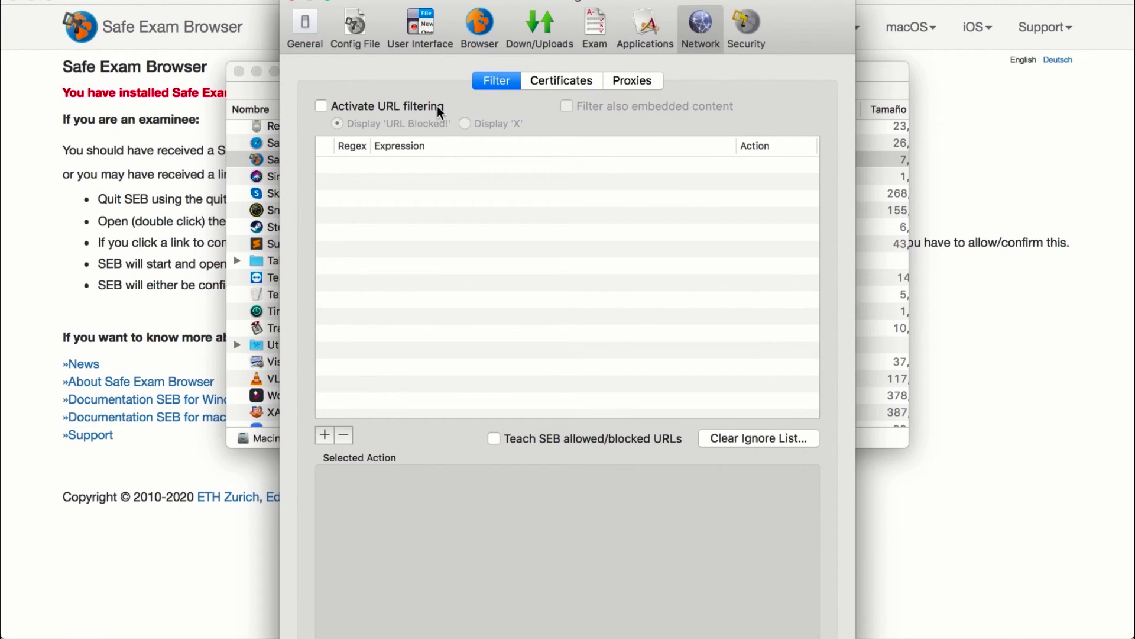
mouse_move(438, 105)
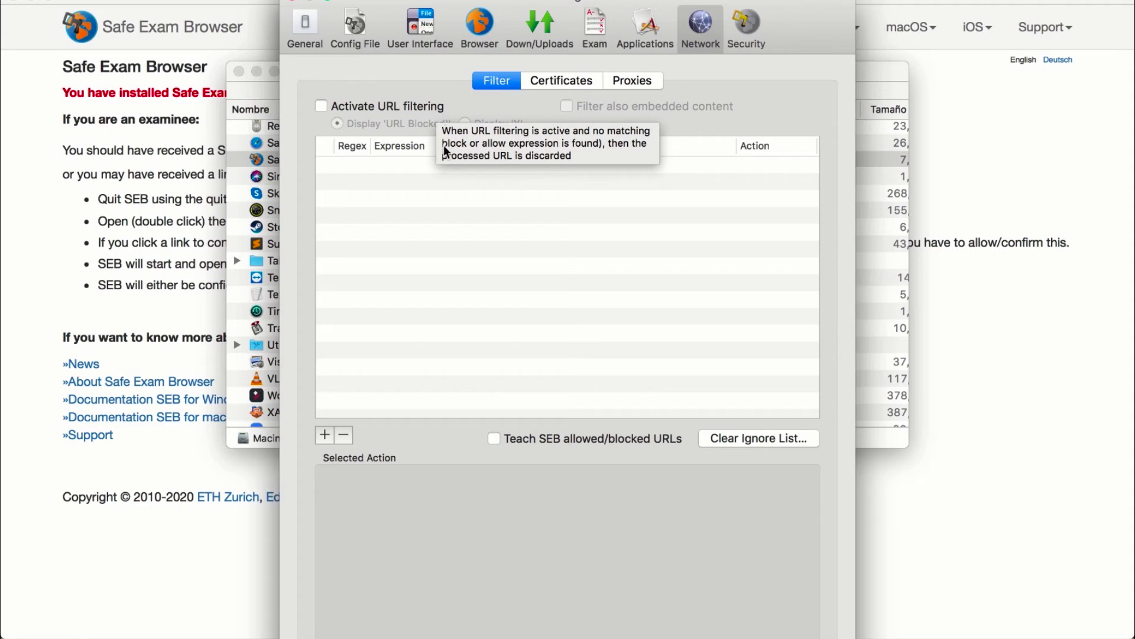
left_click(747, 23)
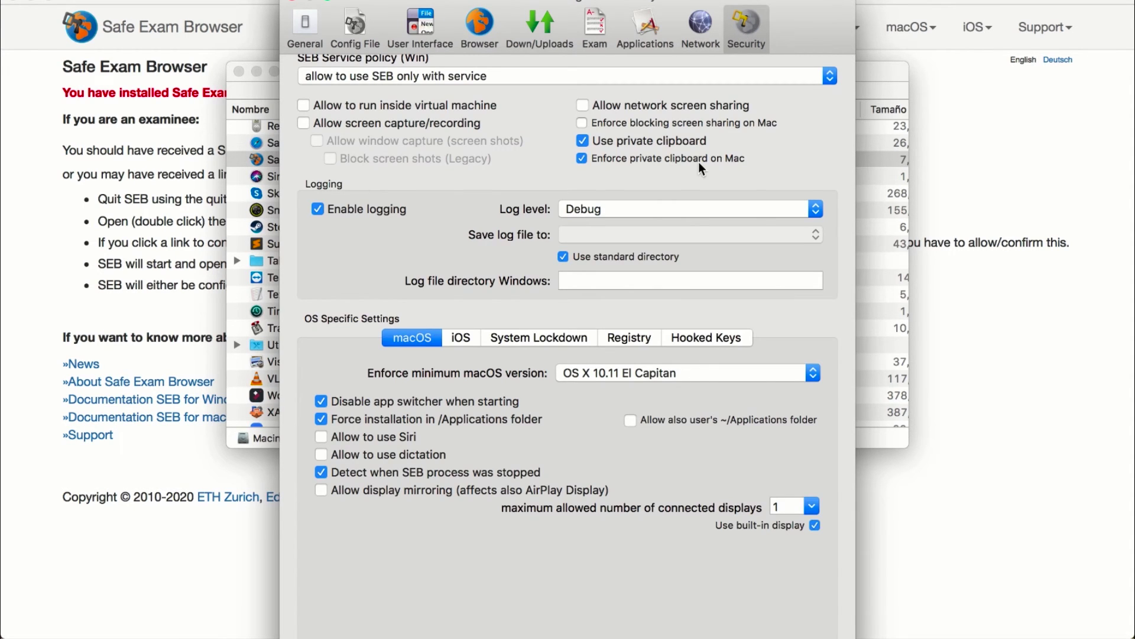
mouse_move(699, 163)
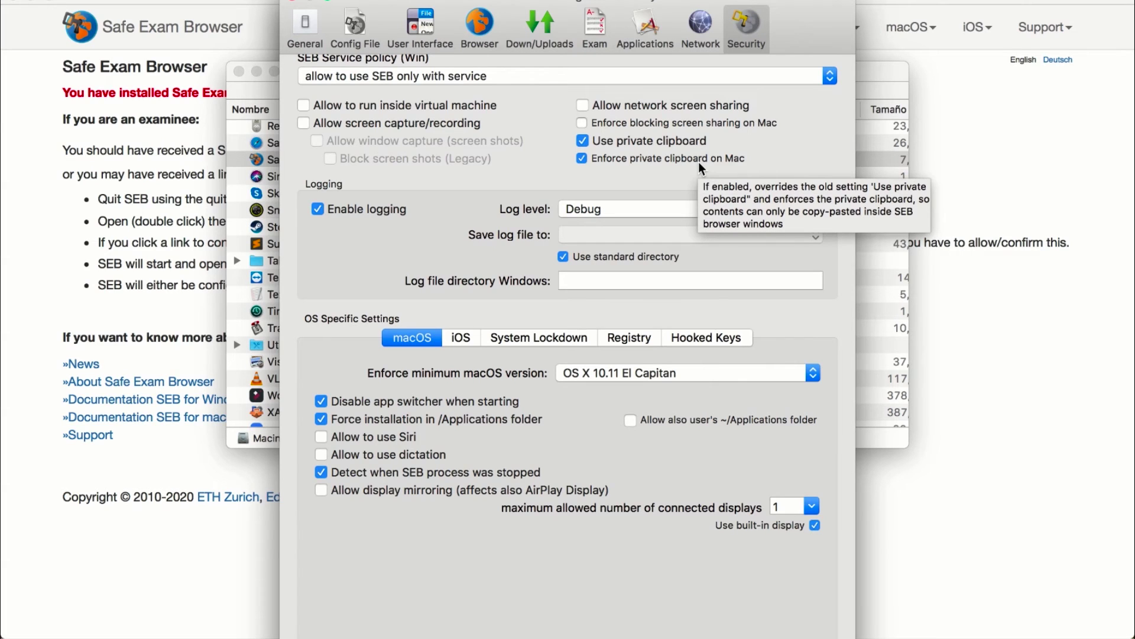
mouse_move(674, 76)
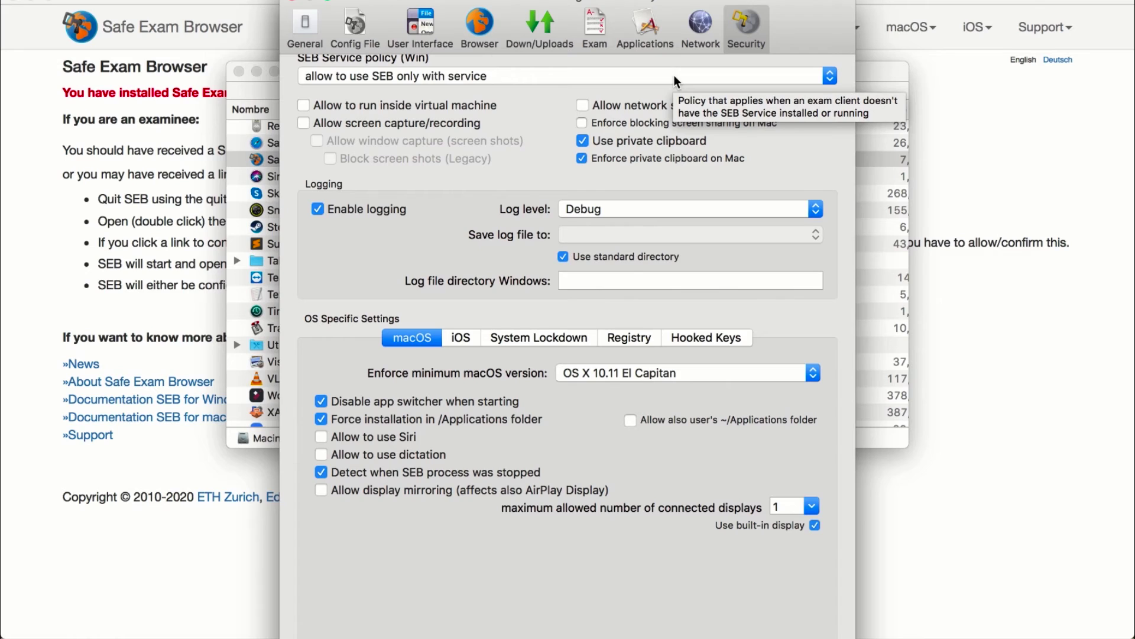
mouse_move(726, 123)
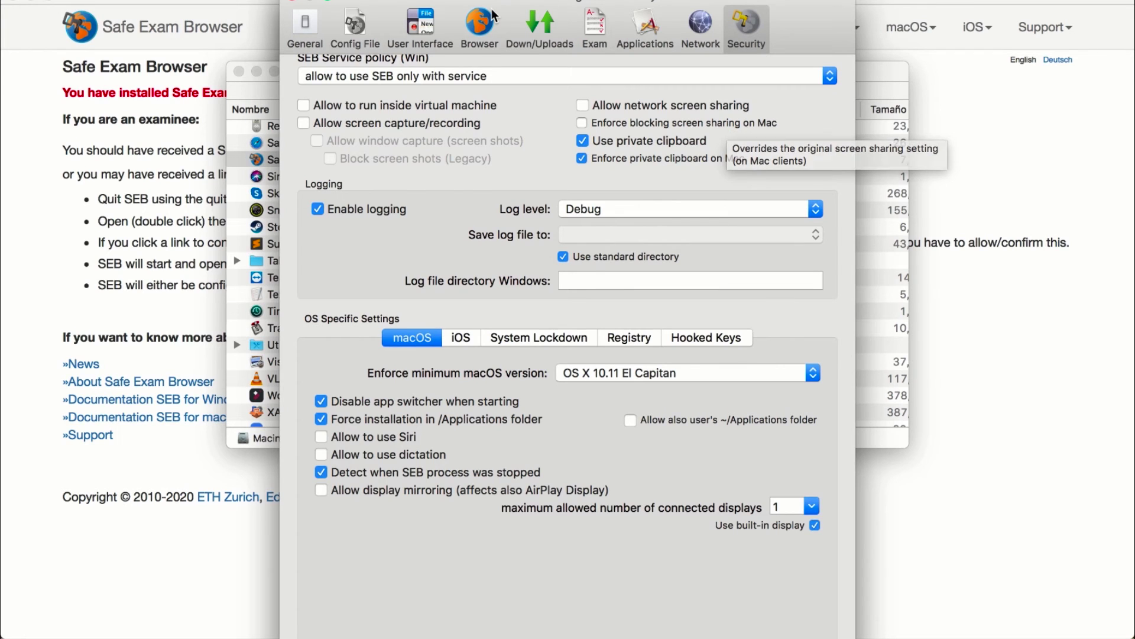
Save the settings unencrypted as 'exam' in Documents and dismiss the confirmation
left_click(356, 24)
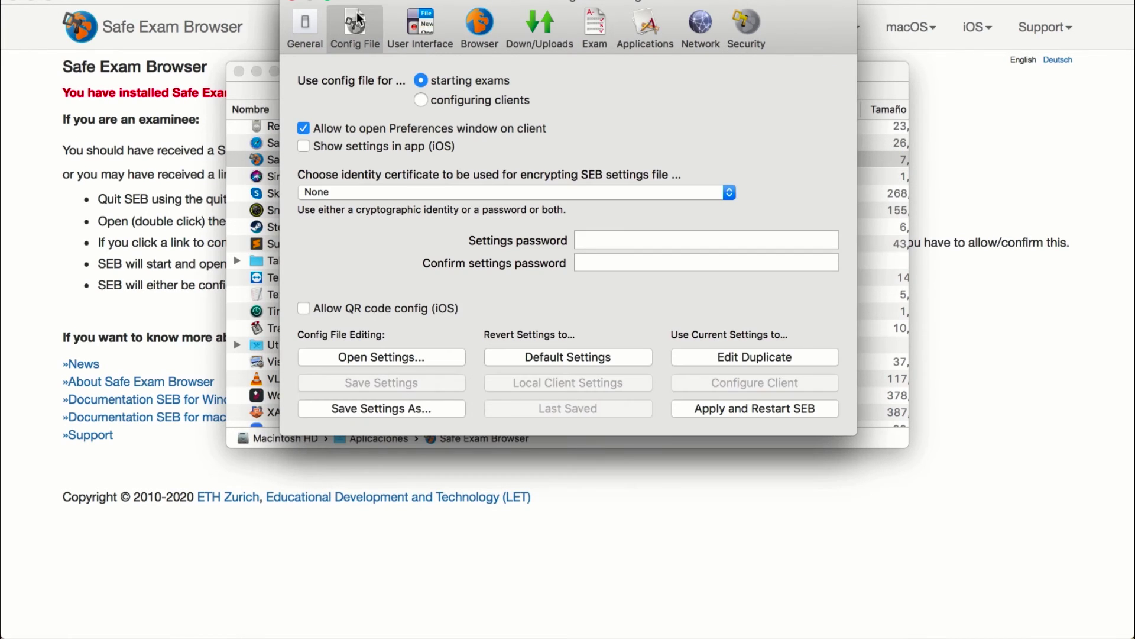
left_click(361, 408)
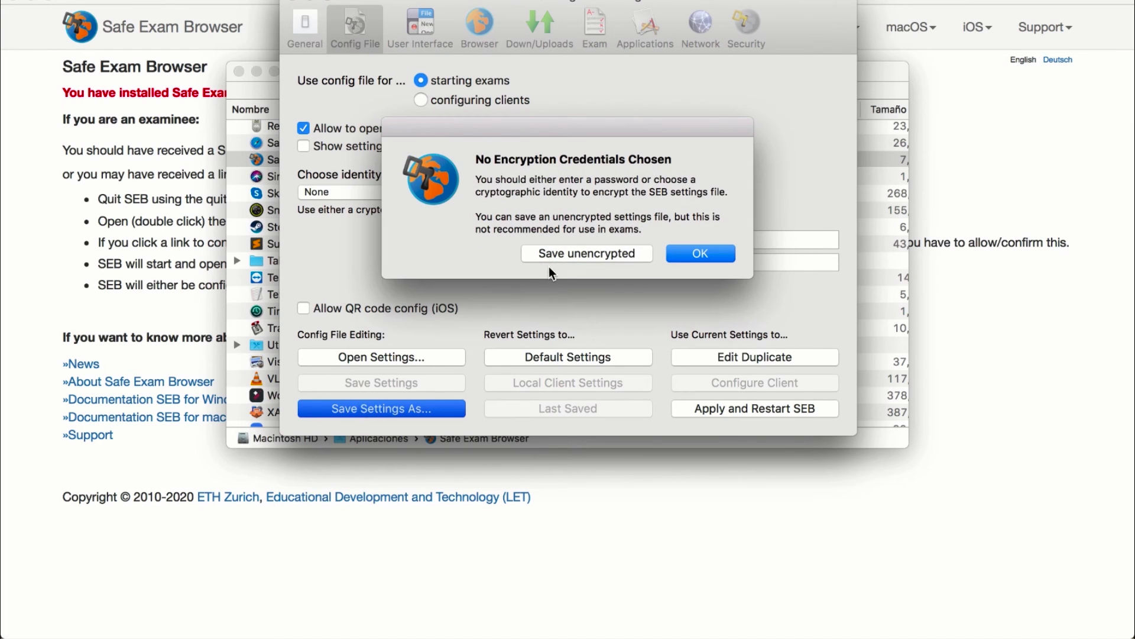
left_click(551, 254)
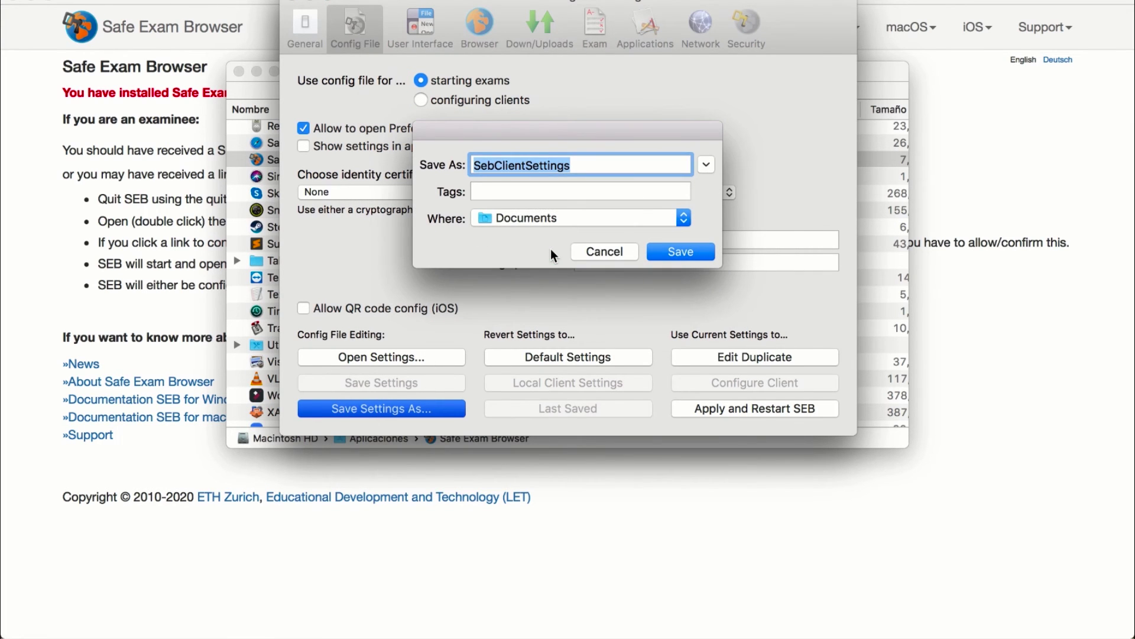
type("ex")
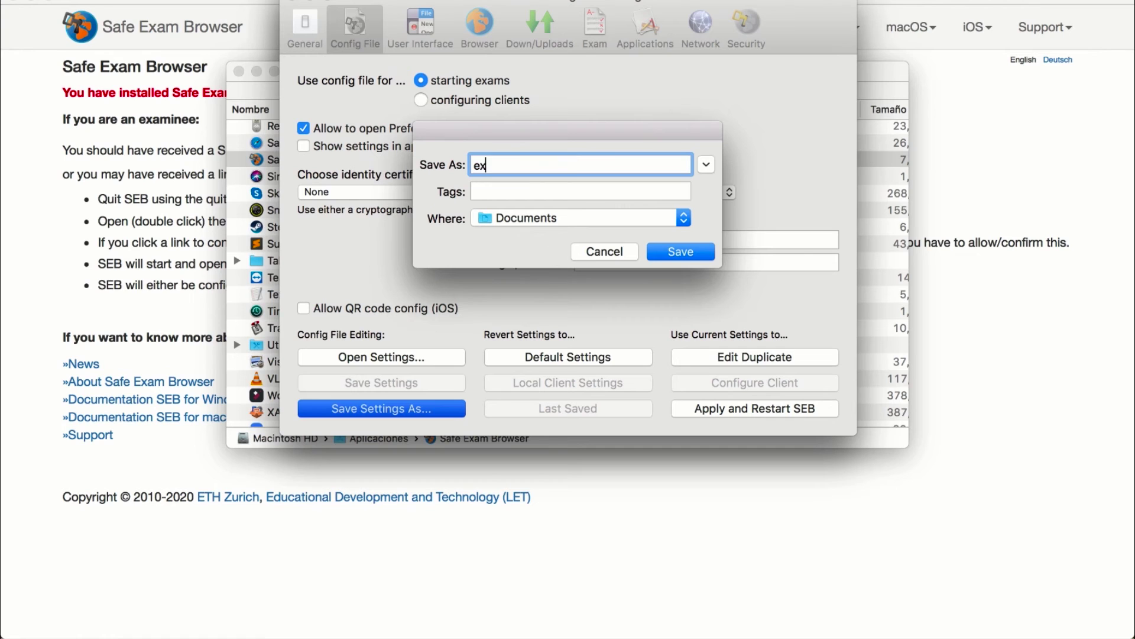
type("am")
left_click(668, 252)
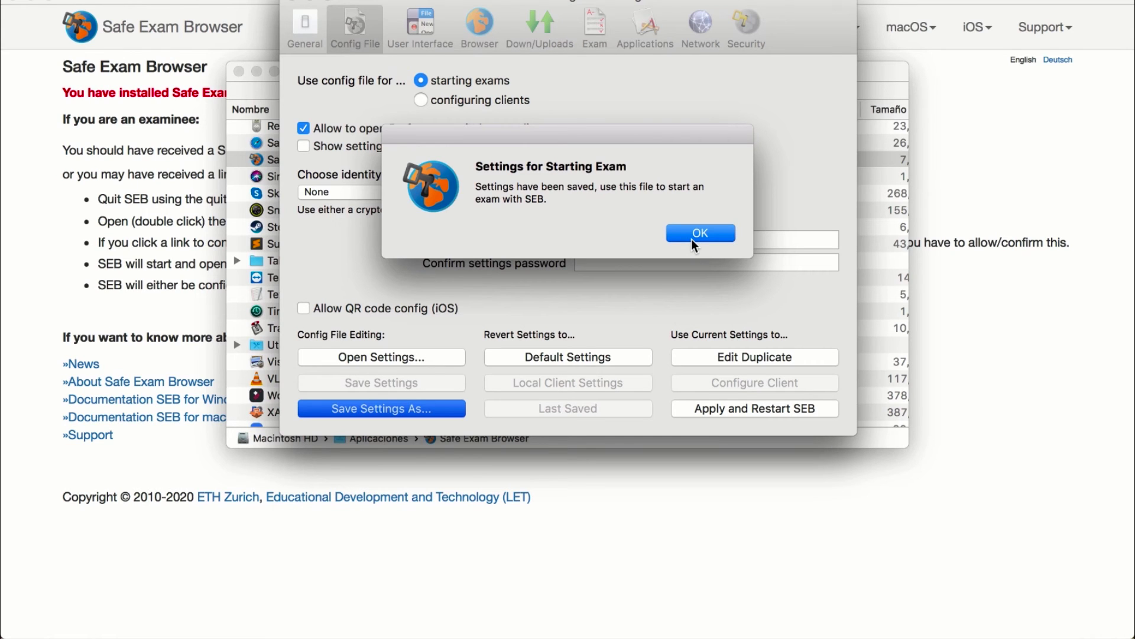
left_click(692, 239)
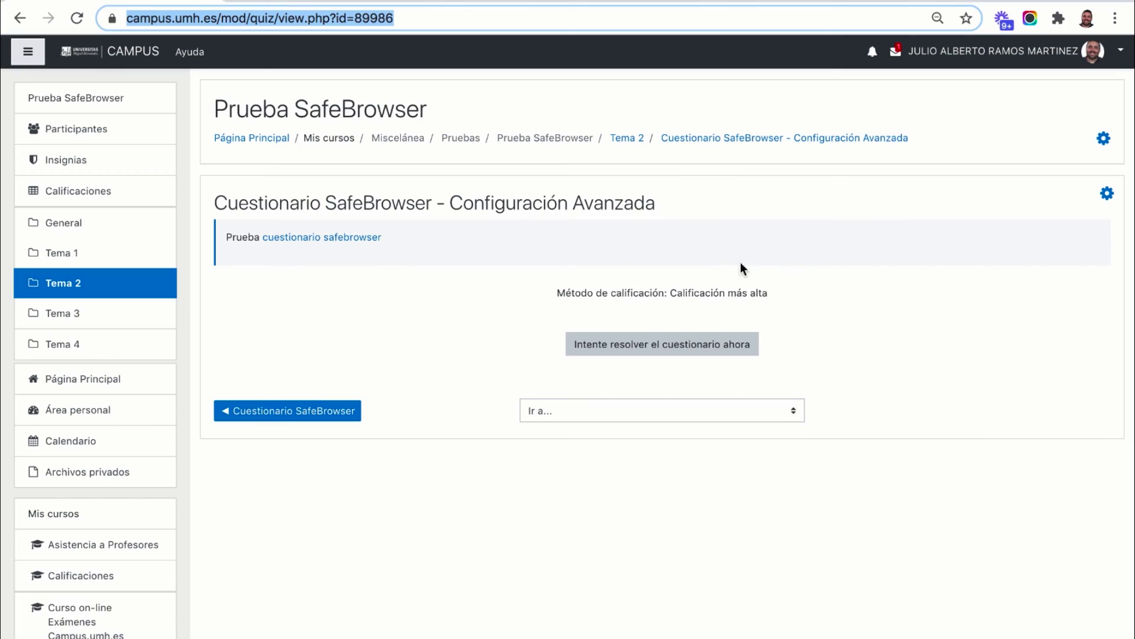
On the Tema 2 course page, enable editing and open Editar ajustes for the Configuración Avanzada quiz
left_click(628, 142)
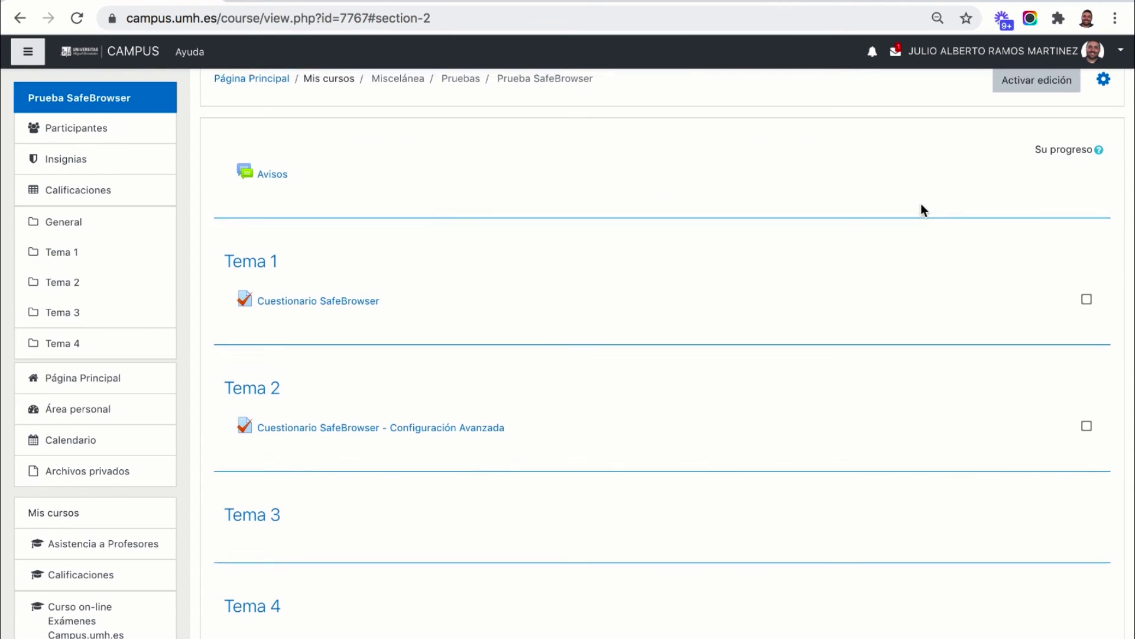
left_click(1018, 118)
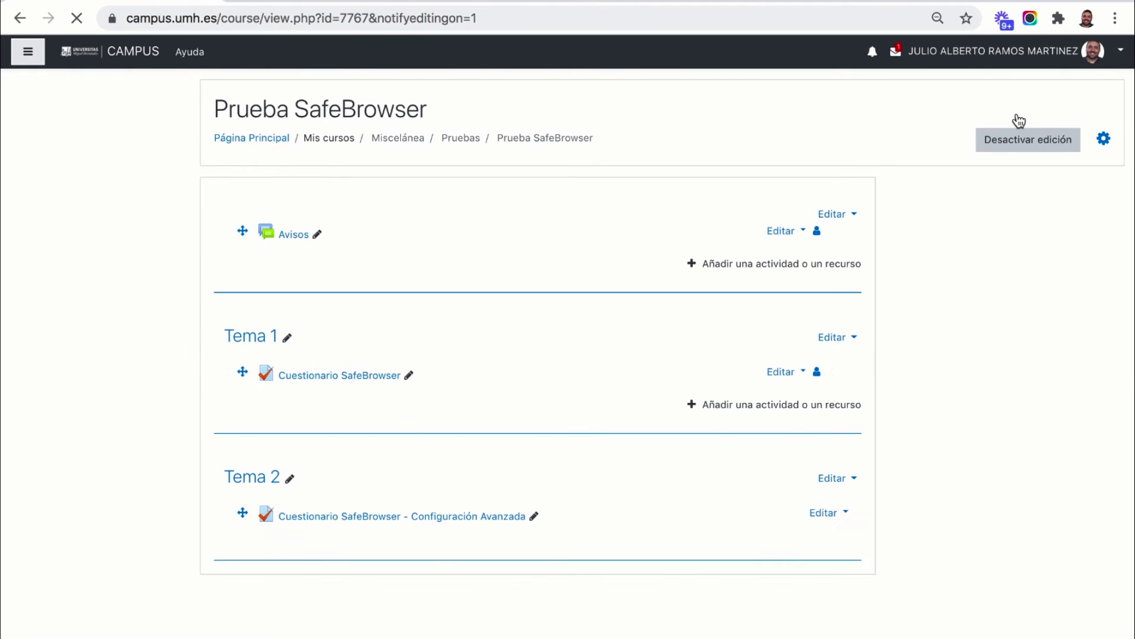
left_click(781, 524)
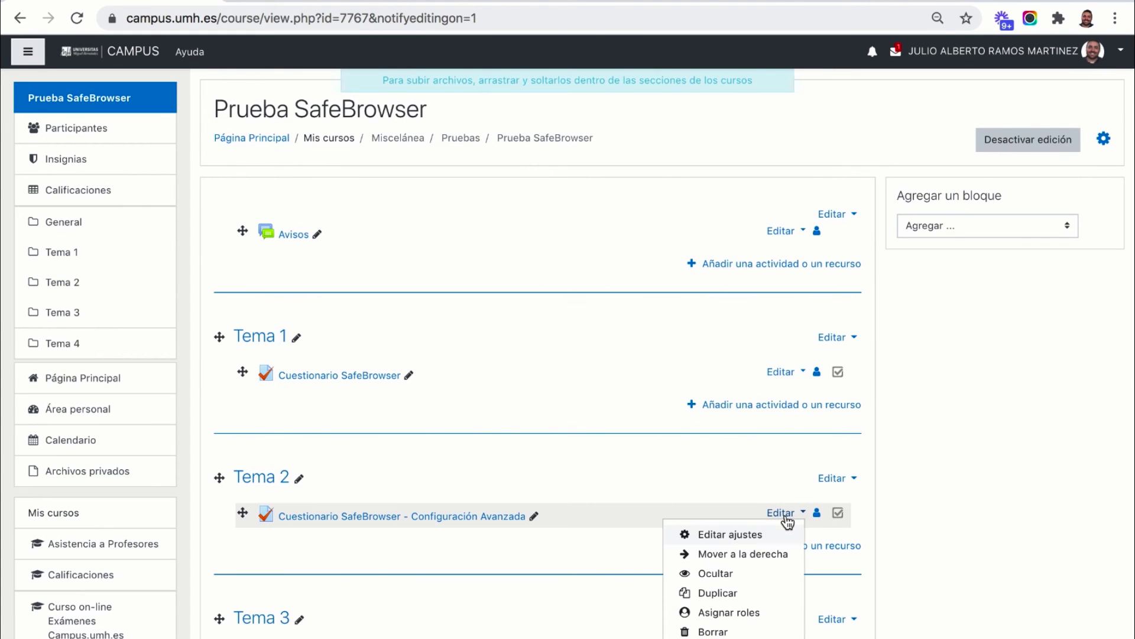
left_click(752, 535)
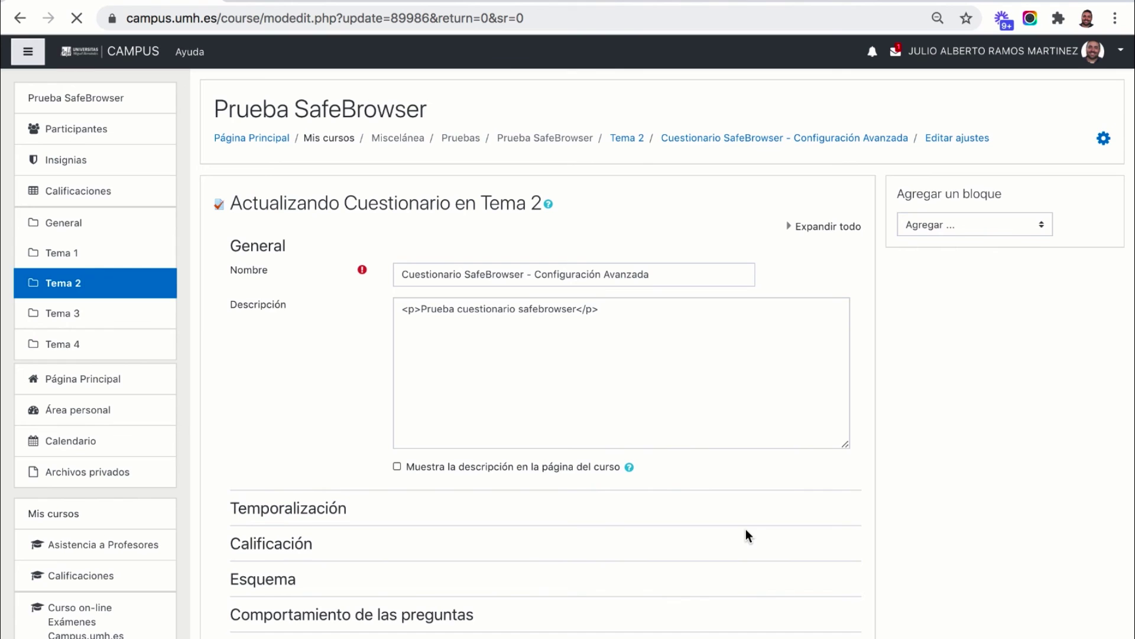
scroll(506, 403, "down", 4)
scroll(506, 402, "down", 3)
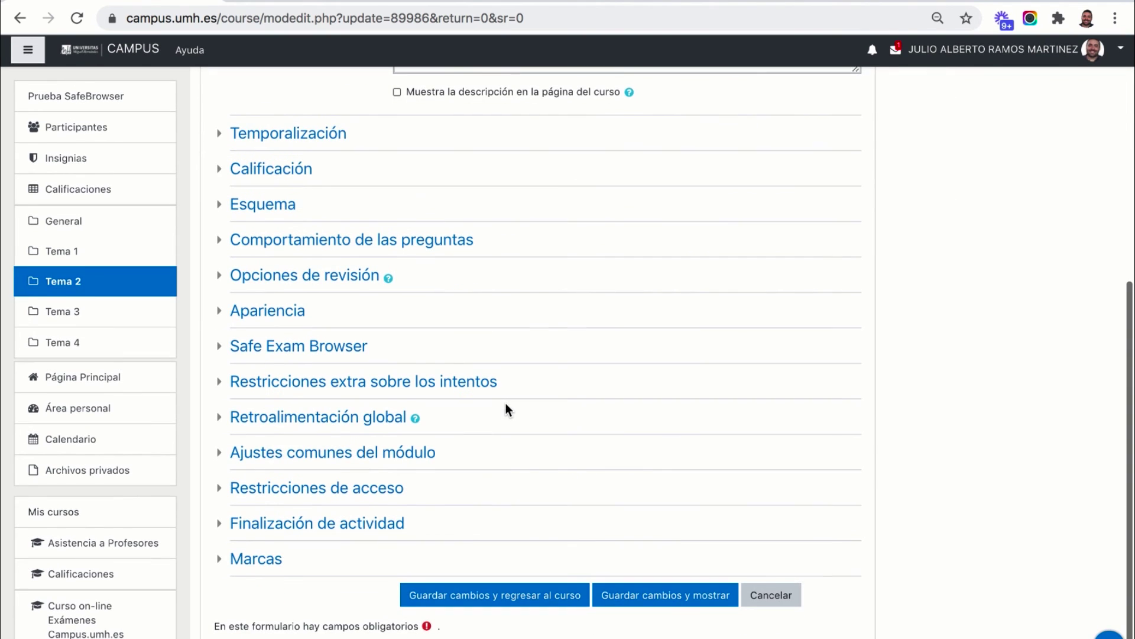
Set the quiz's Safe Exam Browser requirement to 'Yes – Upload my own config'
left_click(293, 350)
scroll(298, 356, "down", 1)
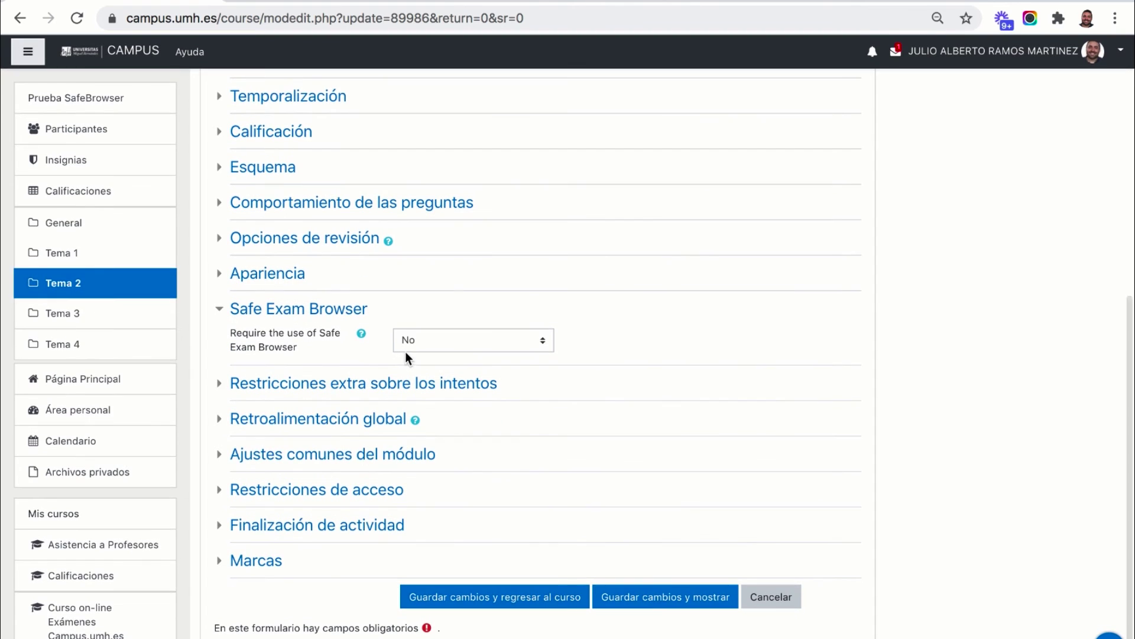
left_click(413, 339)
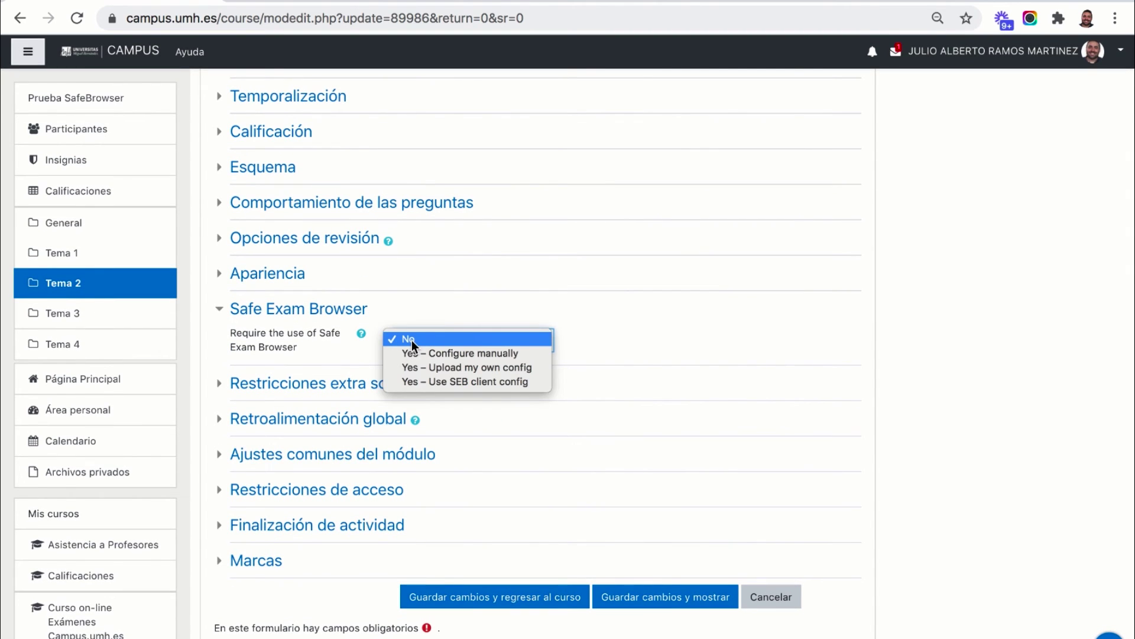
left_click(452, 367)
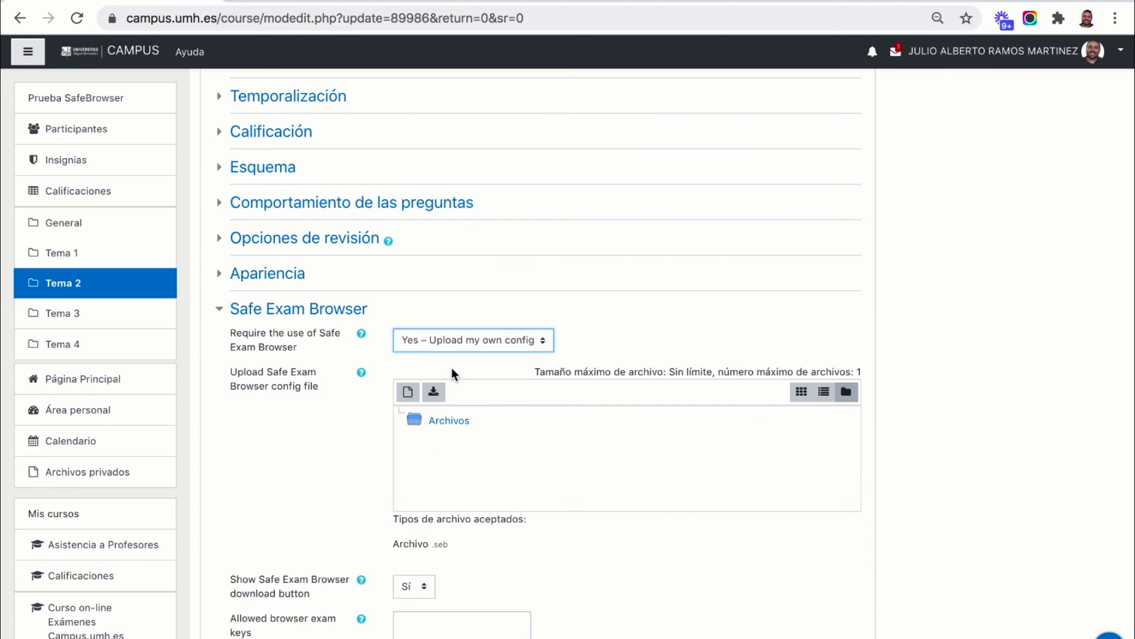
Upload exam.seb as the quiz's SEB config and save changes, returning to the course
scroll(451, 368, "down", 3)
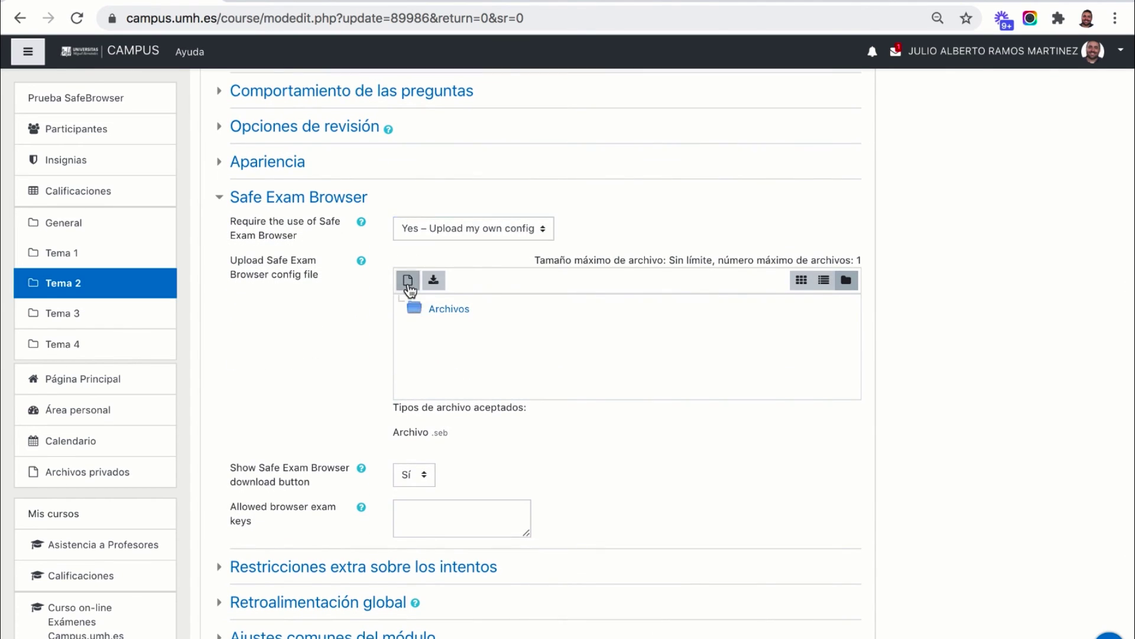
left_click(408, 281)
left_click(470, 321)
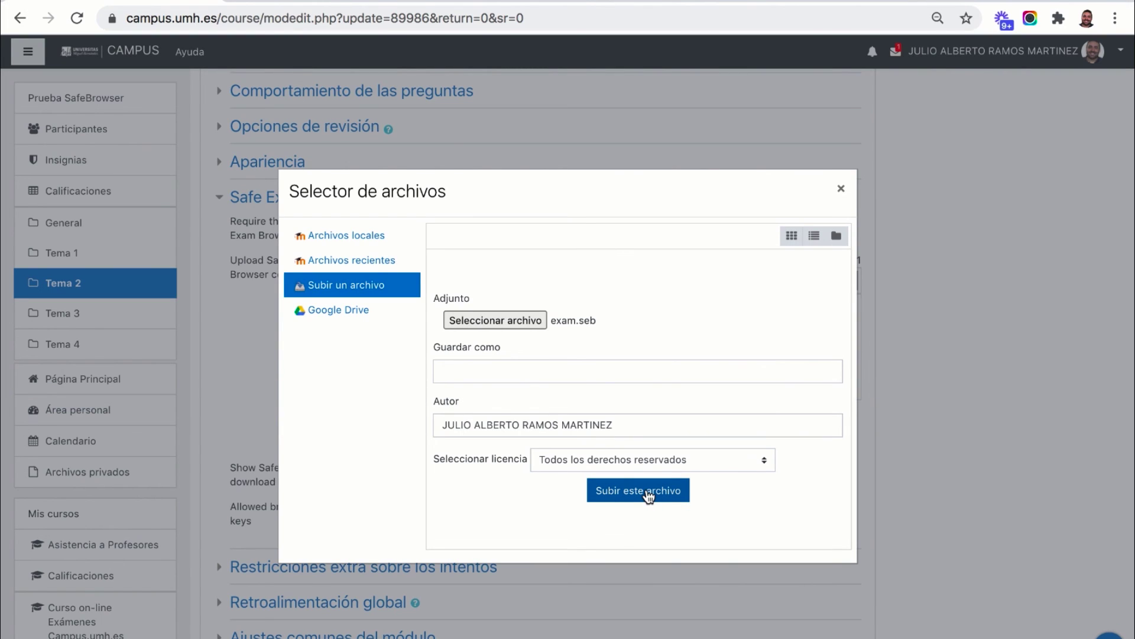
left_click(648, 492)
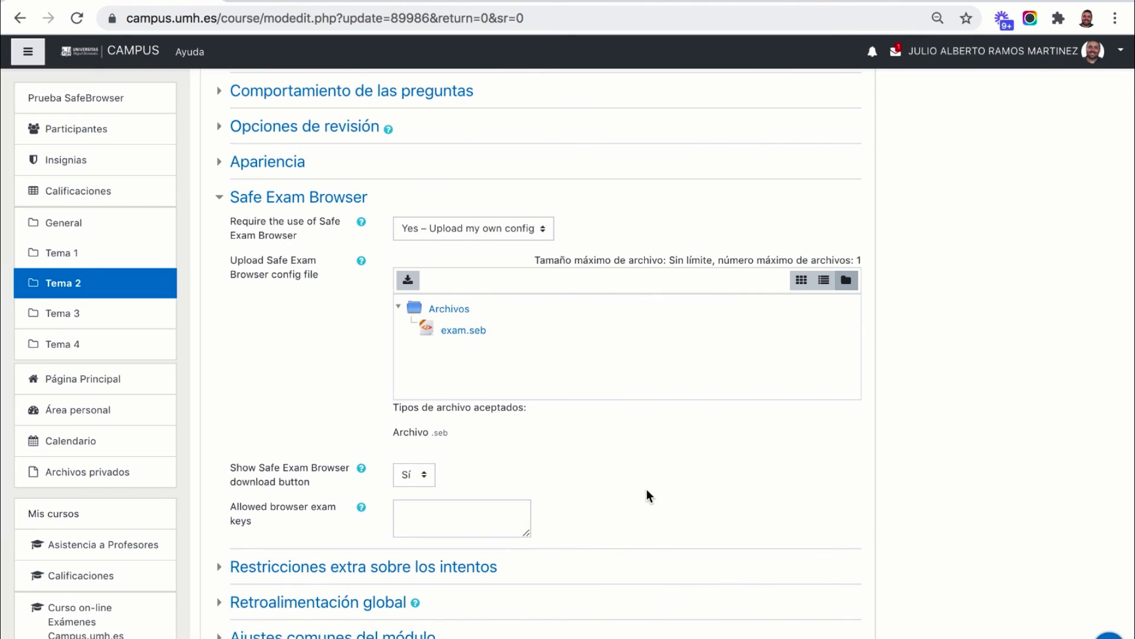
scroll(647, 489, "down", 3)
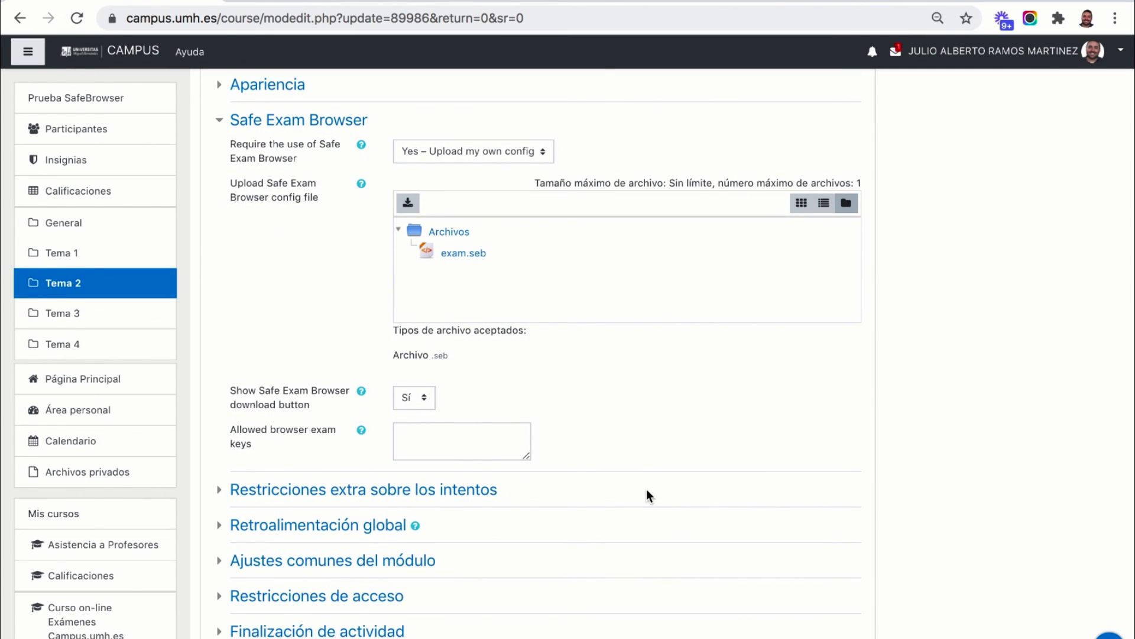
scroll(647, 488, "down", 3)
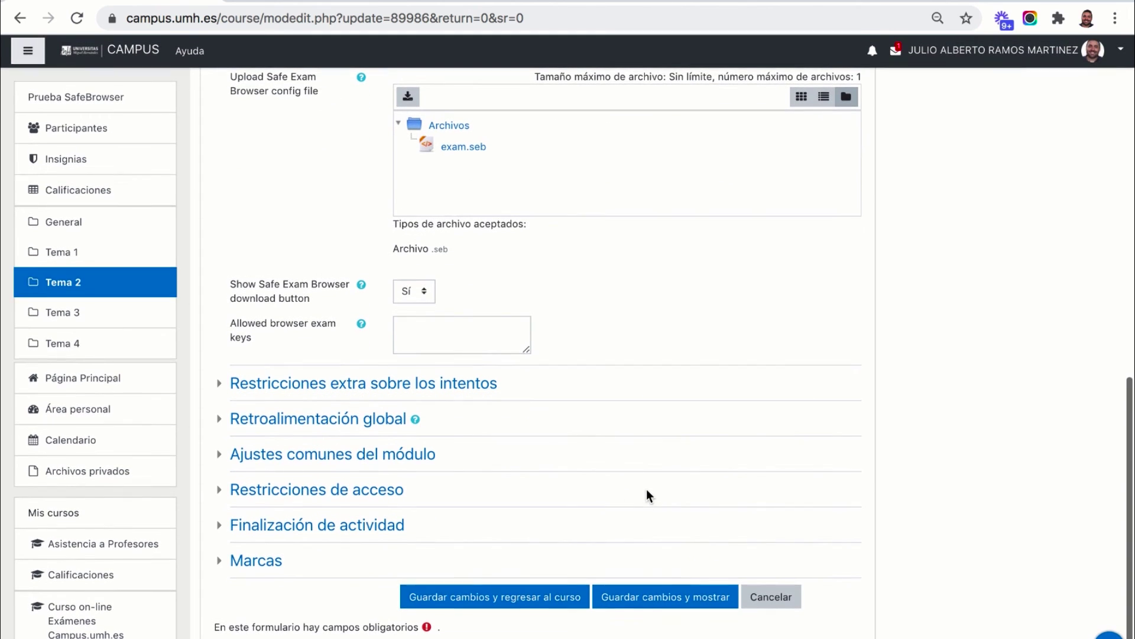
left_click(558, 598)
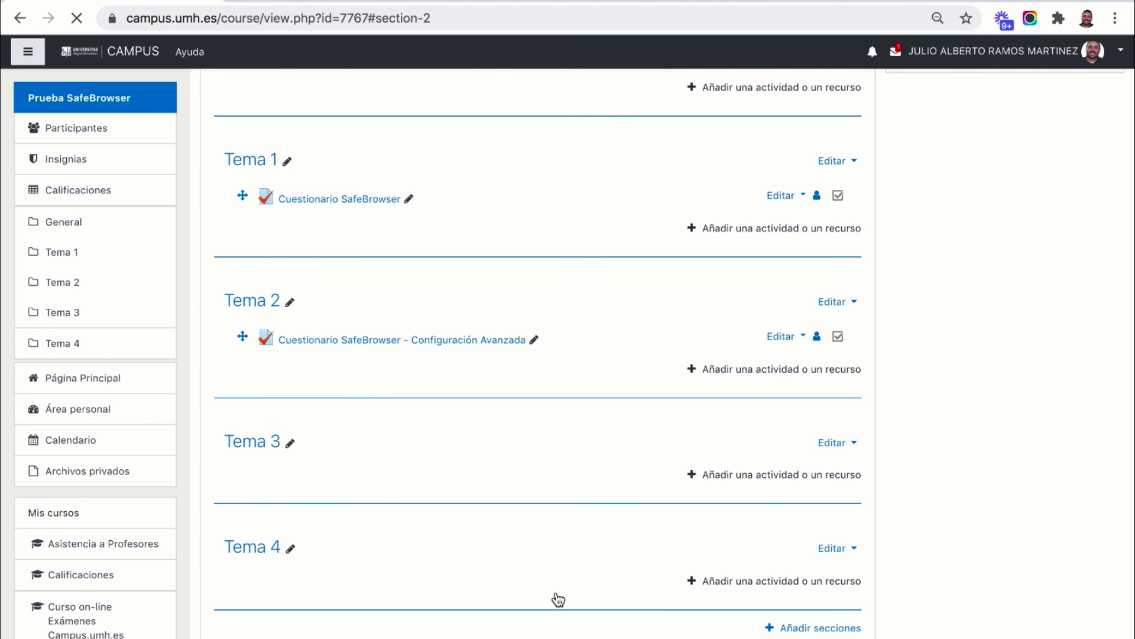
In the incognito student window, open the Configuración Avanzada quiz to see the SEB-only message
key("super+Tab")
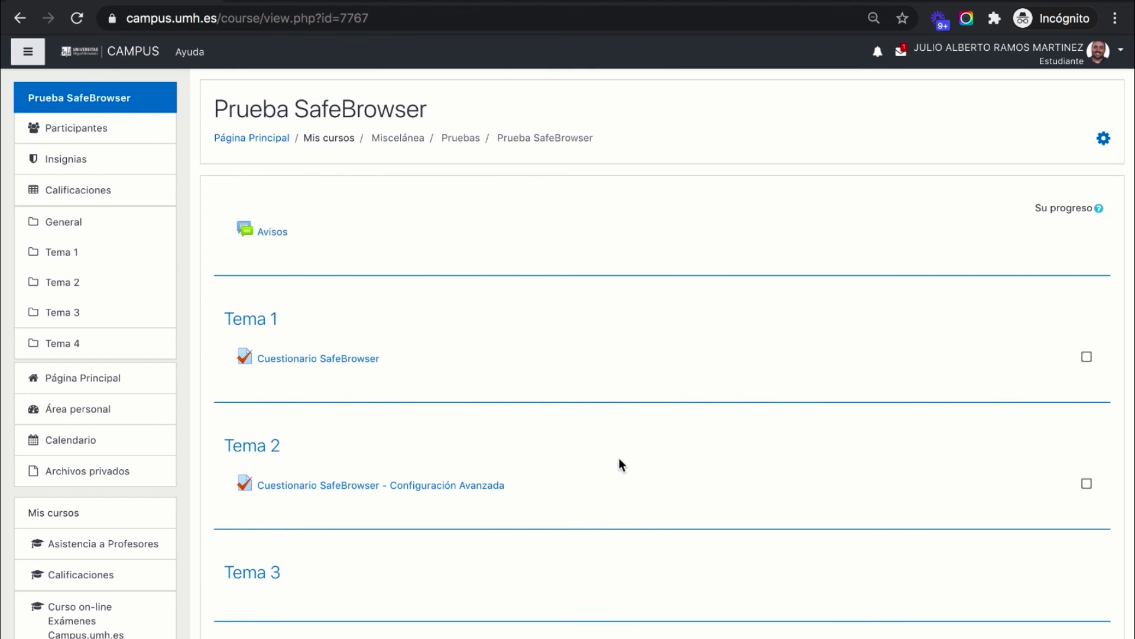
left_click(480, 492)
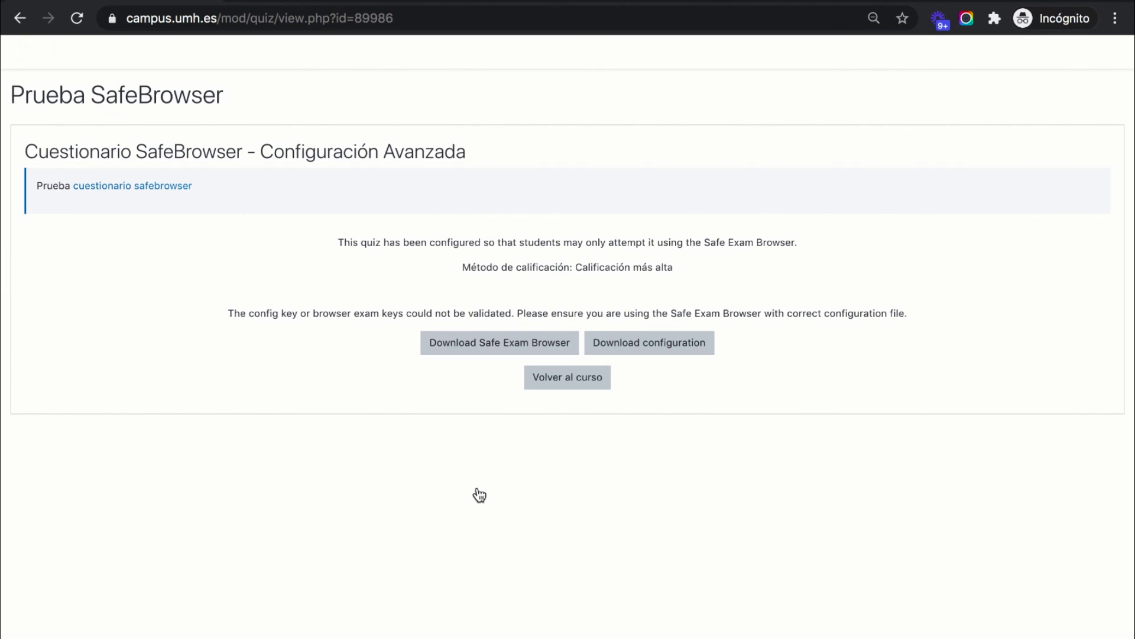